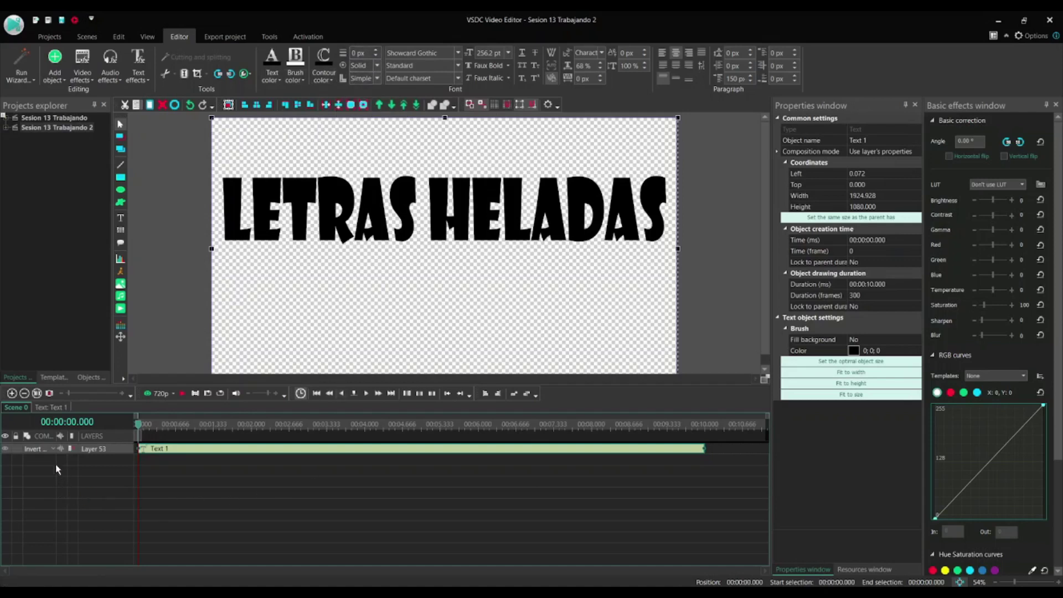
- Set the Text 1 layer's composition mode to Inverted mask and paste a copy of the text onto its own layer
left_click(51, 448)
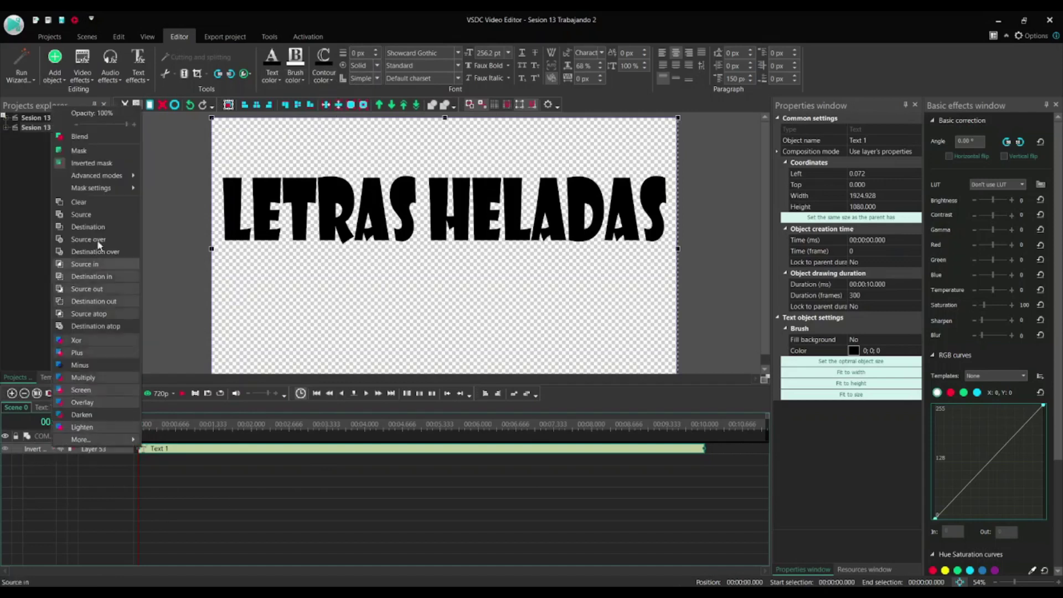
left_click(89, 165)
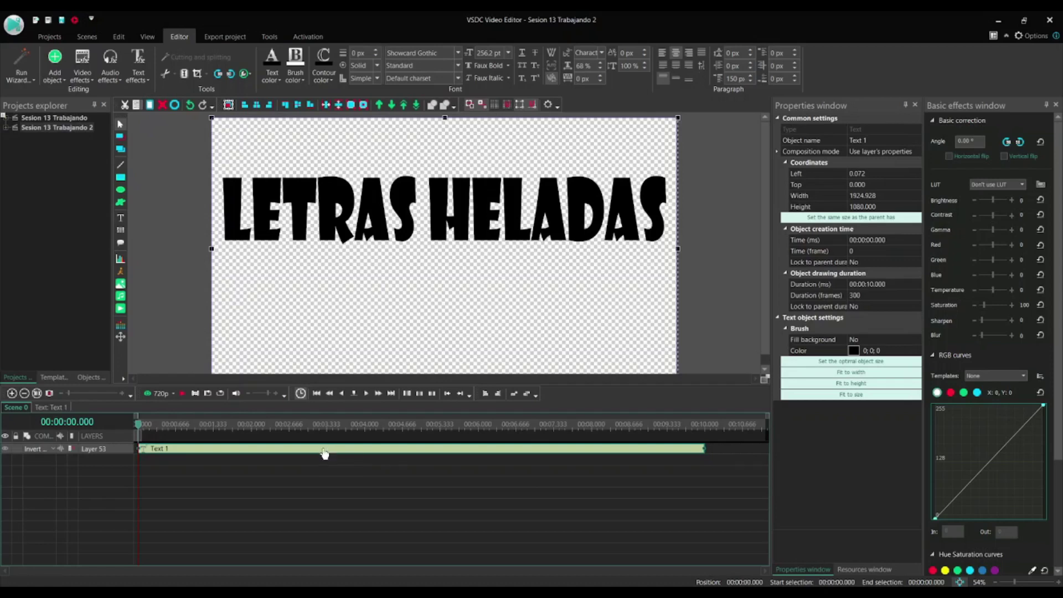
key("ctrl+v")
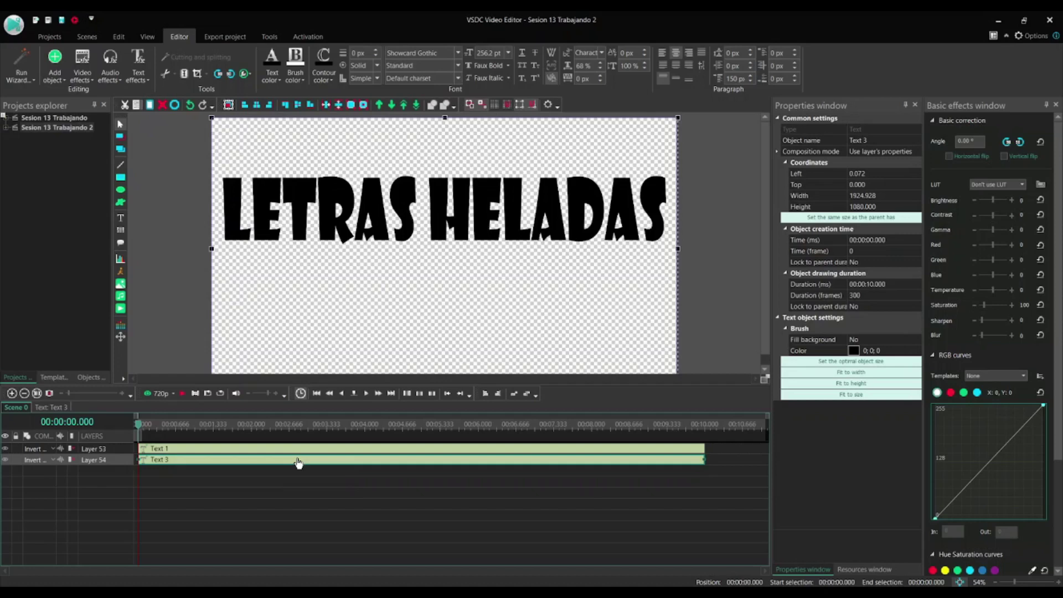
- Lock the original text's layer and offset the Text 3 copy to about left -21, top -19
left_click(16, 452)
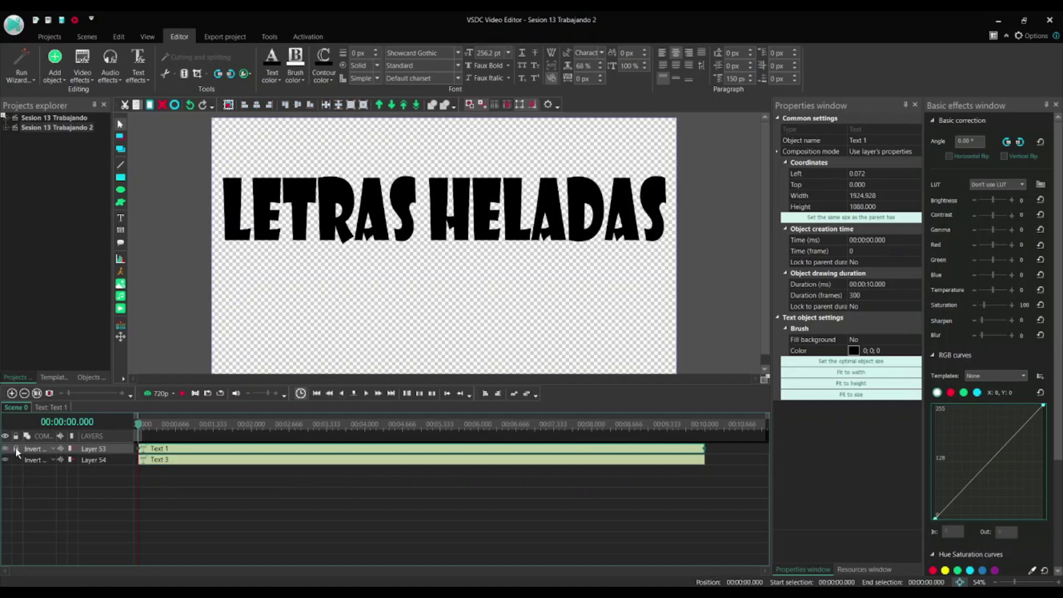
left_click(16, 450)
left_click(226, 461)
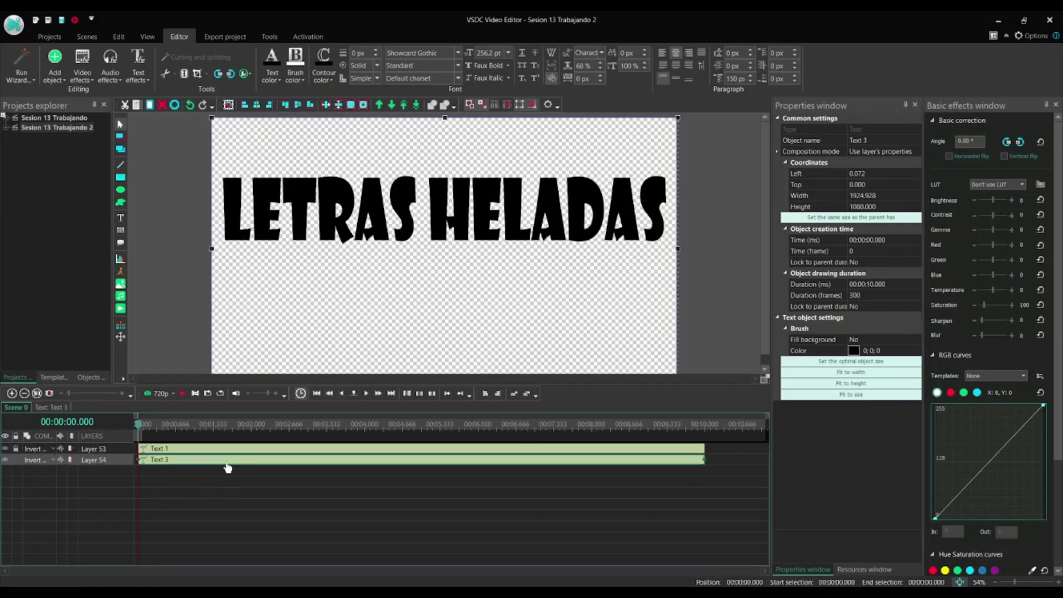
left_click_drag(400, 241, 395, 237)
left_click_drag(765, 325, 765, 322)
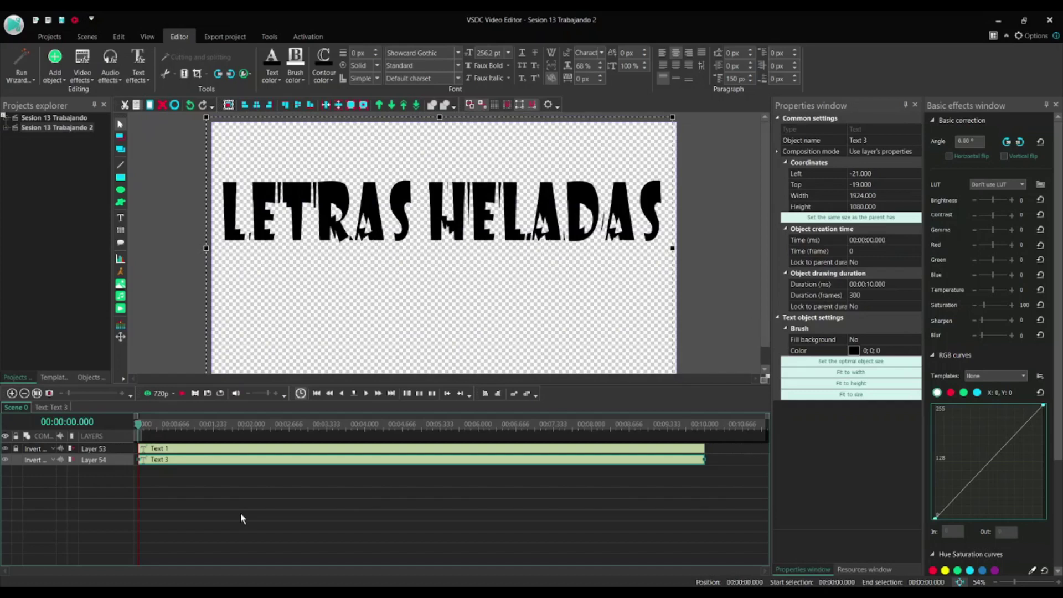
- Switch the copied text's layer to Blend mode and color its text dark blue
left_click(54, 460)
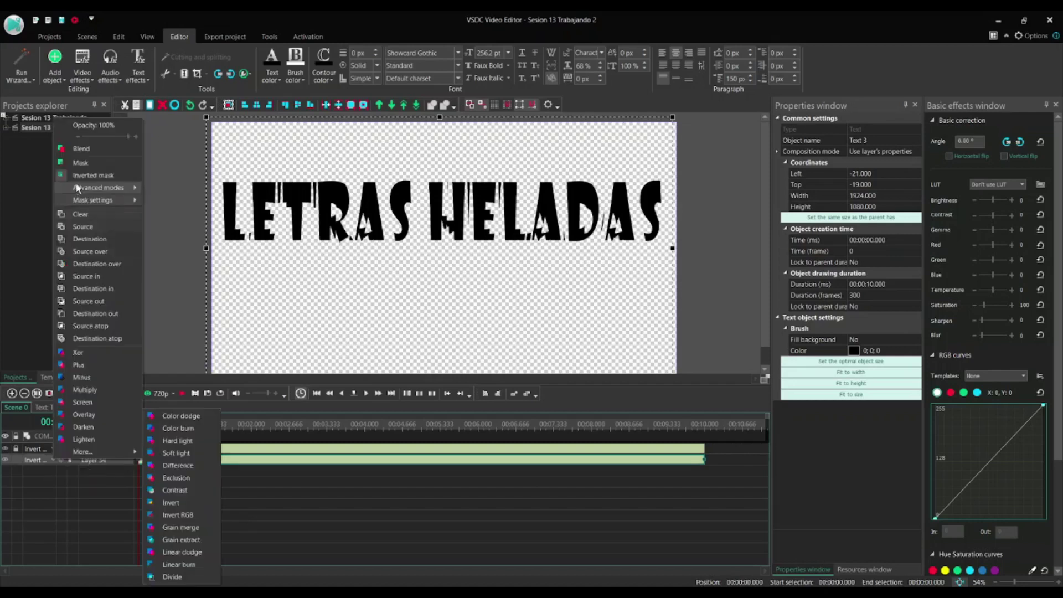
left_click(78, 150)
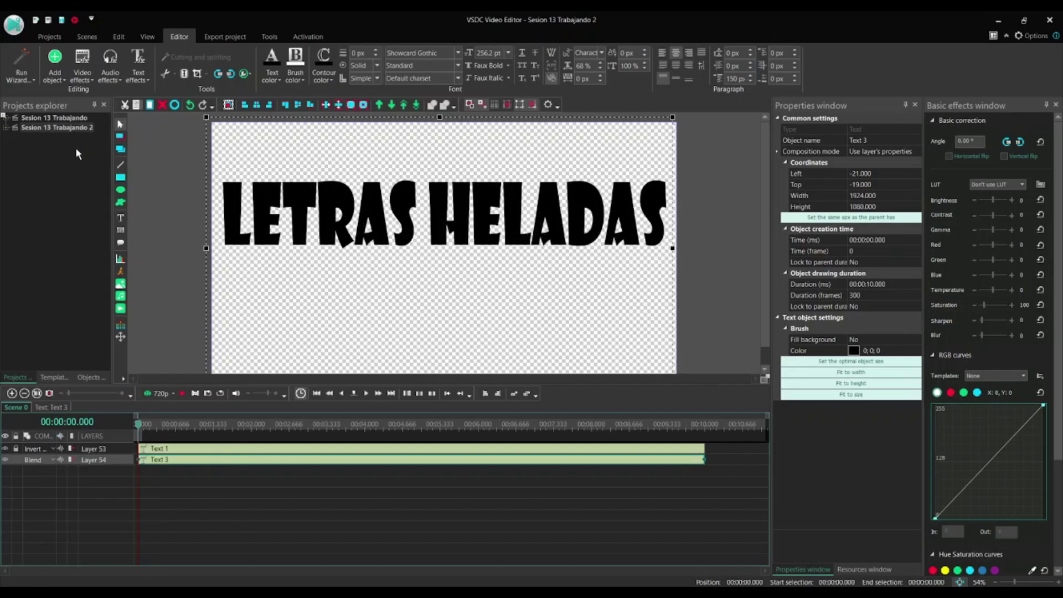
left_click(280, 78)
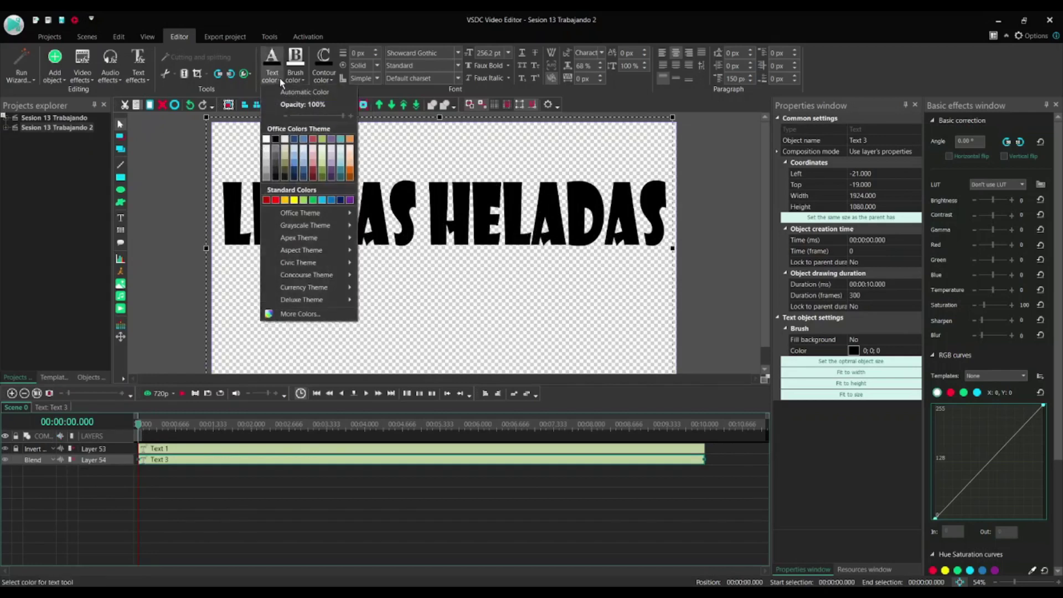
left_click(341, 199)
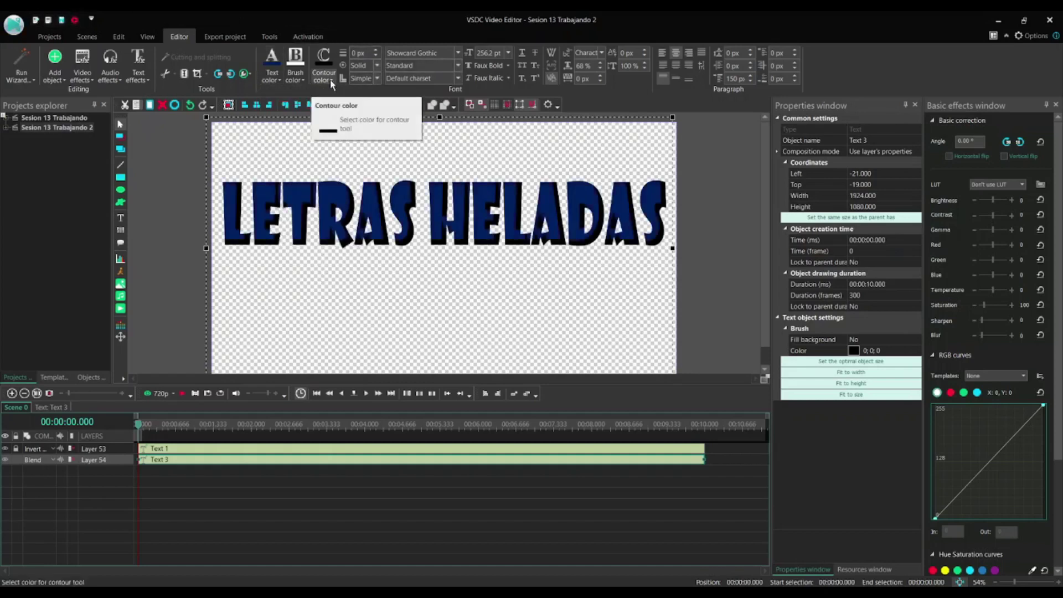
- Give the copied text a dark blue contour 8 px thick and a blur of 20
left_click(331, 83)
left_click(391, 203)
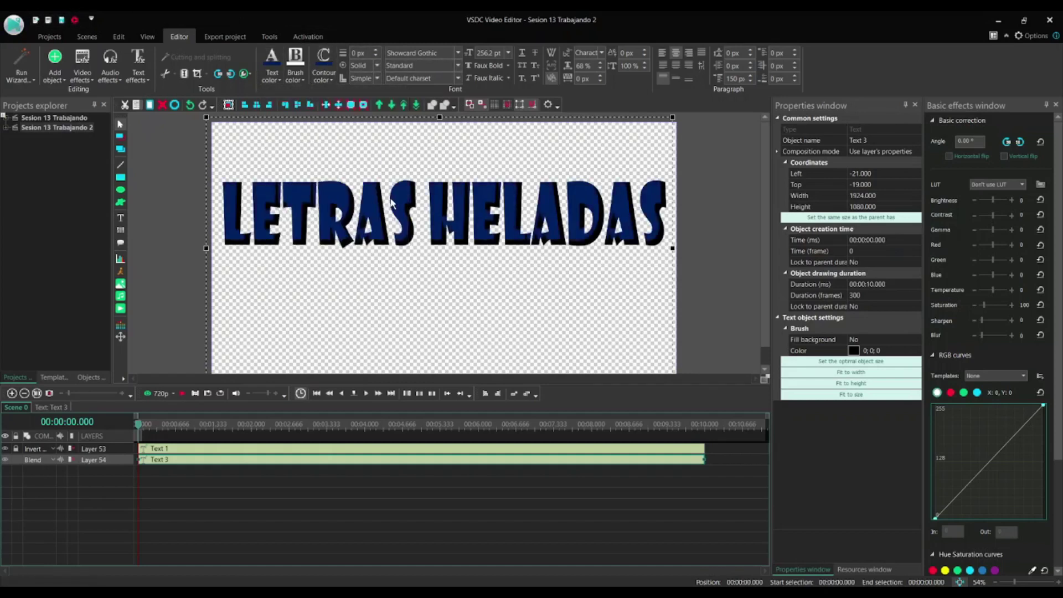
left_click(376, 51)
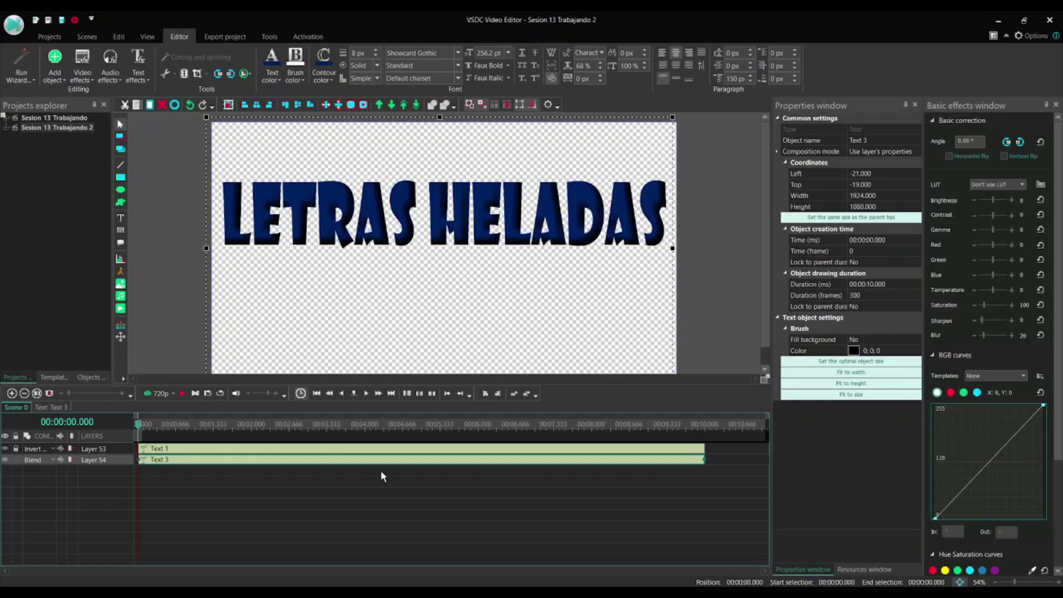
- Convert the two text objects together into a single sprite
left_click(302, 450, "ctrl")
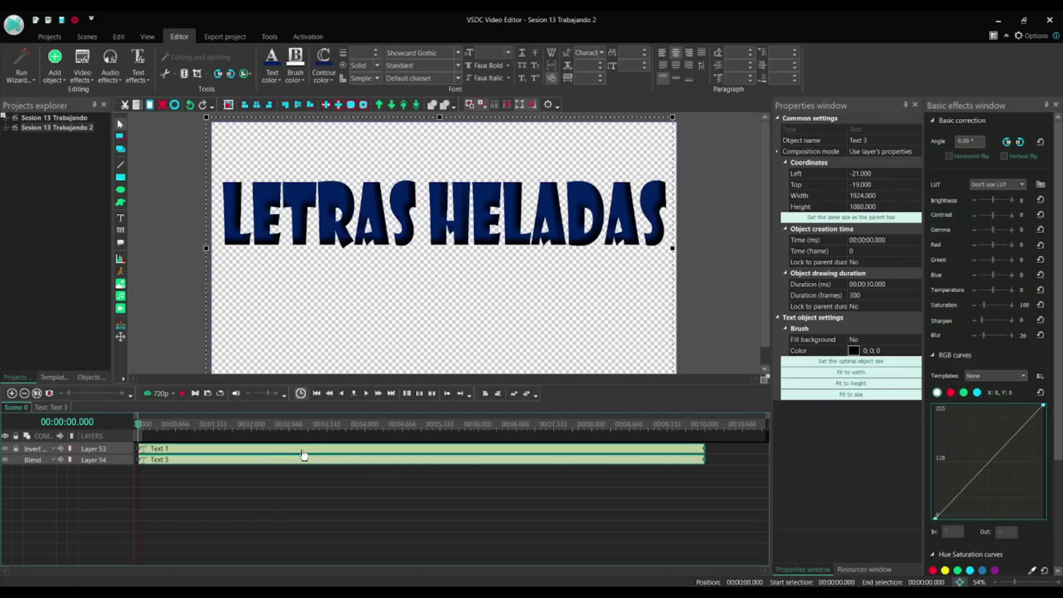
right_click(303, 455)
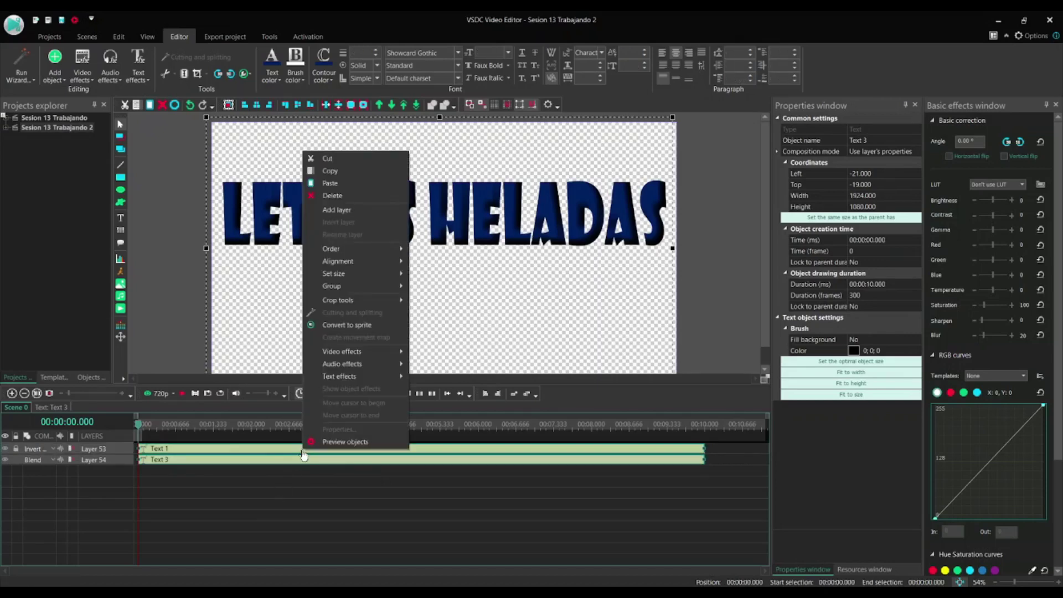
left_click(333, 324)
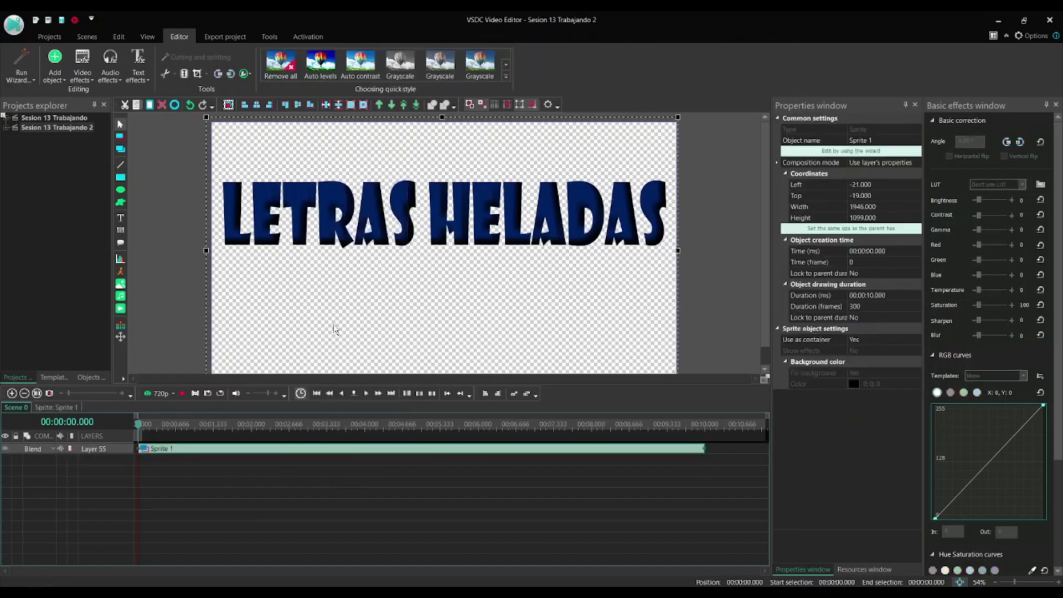
- Set the sprite's Use as container to No, Show effects to Yes and Fill background to No
left_click(880, 340)
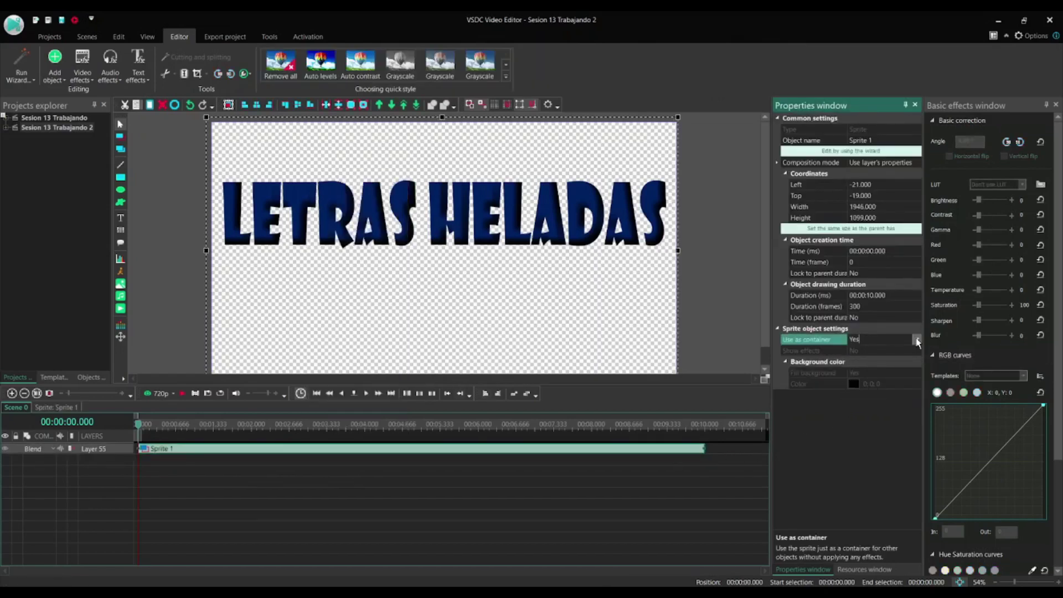
left_click(916, 340)
left_click(864, 360)
left_click(876, 350)
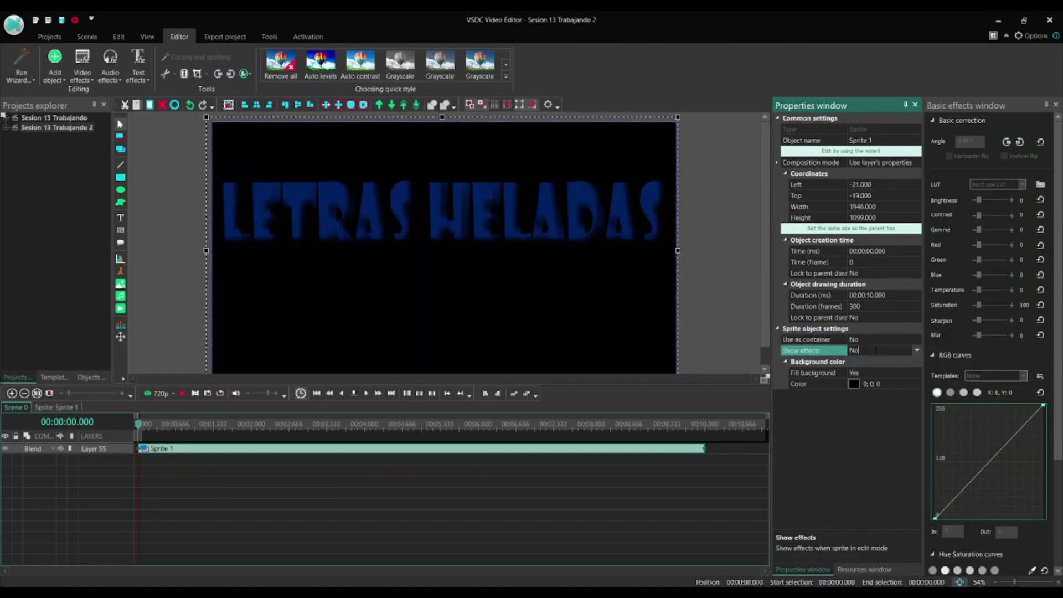
left_click(915, 351)
left_click(861, 363)
left_click(866, 371)
left_click(916, 372)
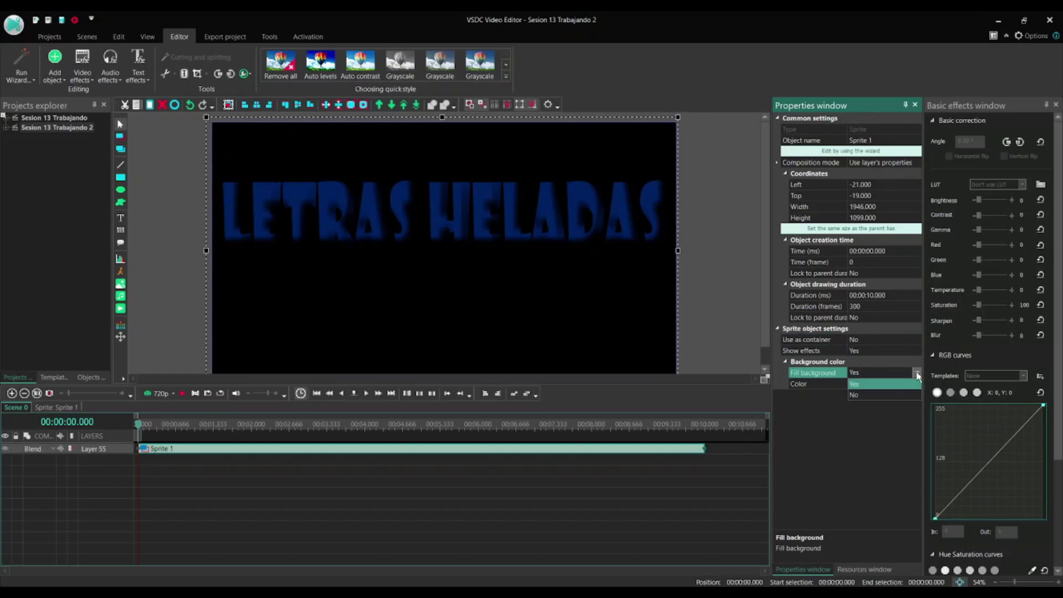
left_click(856, 395)
- Add a Gaussian blur effect with a blur level of 35 to the Text 3 copy inside the sprite
double_click(230, 449)
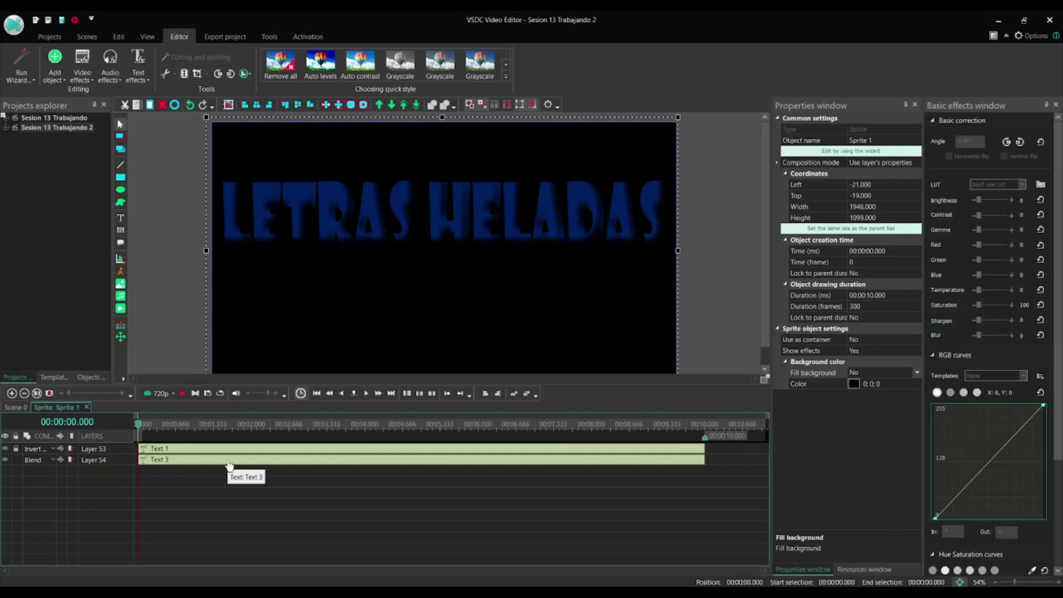
double_click(229, 461)
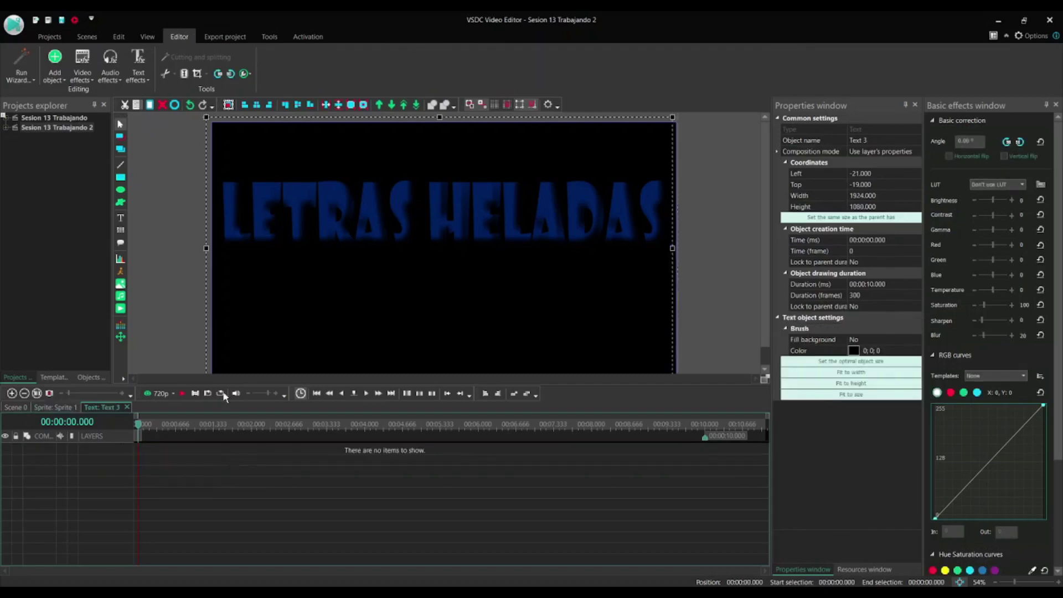
left_click(93, 79)
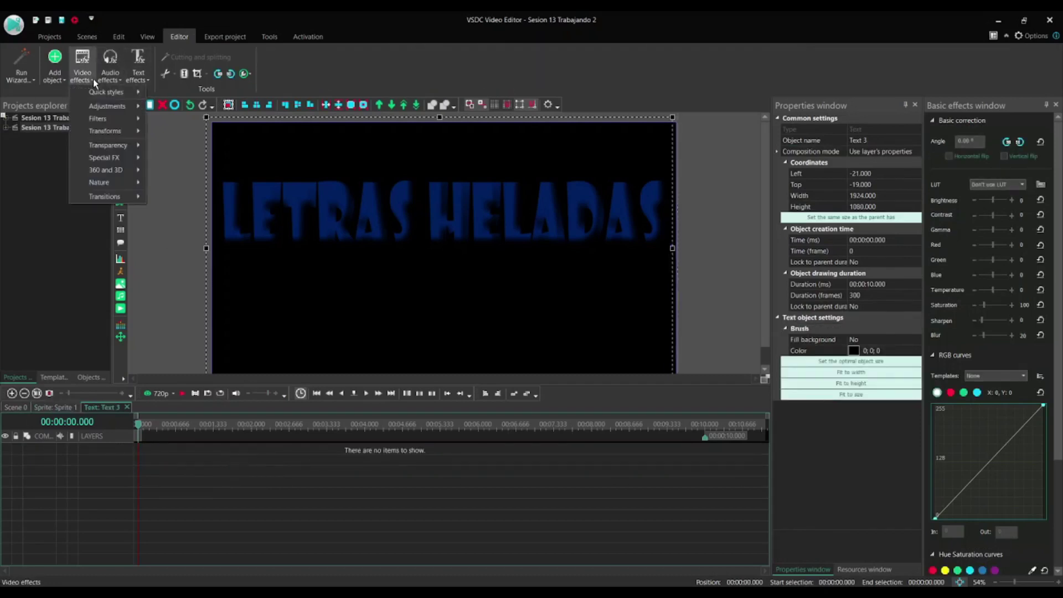
mouse_move(101, 118)
left_click(172, 146)
left_click(627, 357)
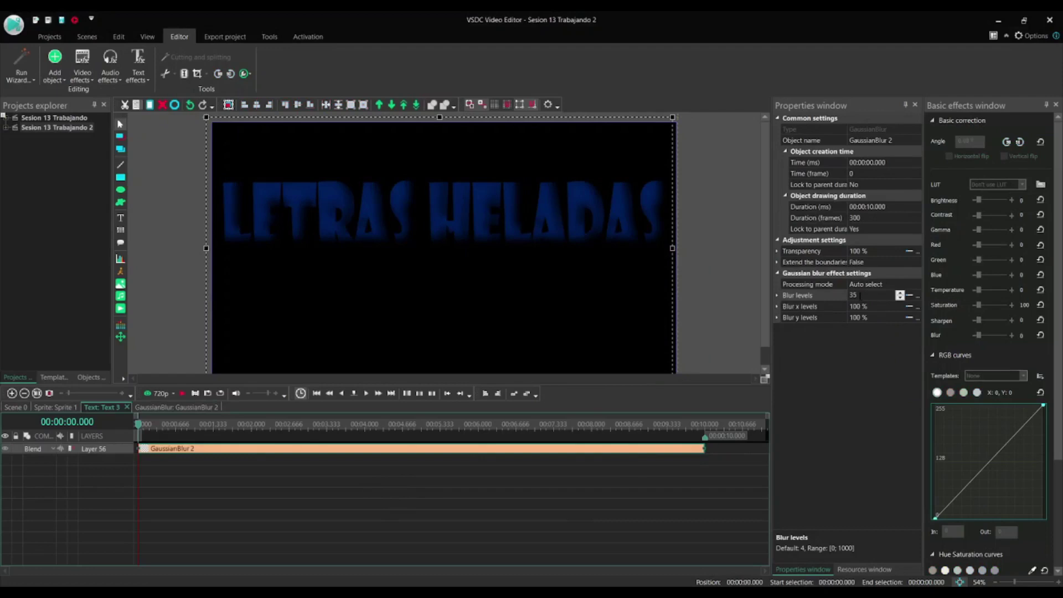
- Return to the main scene and import the video Icicles - 3147.mp4
left_click(13, 409)
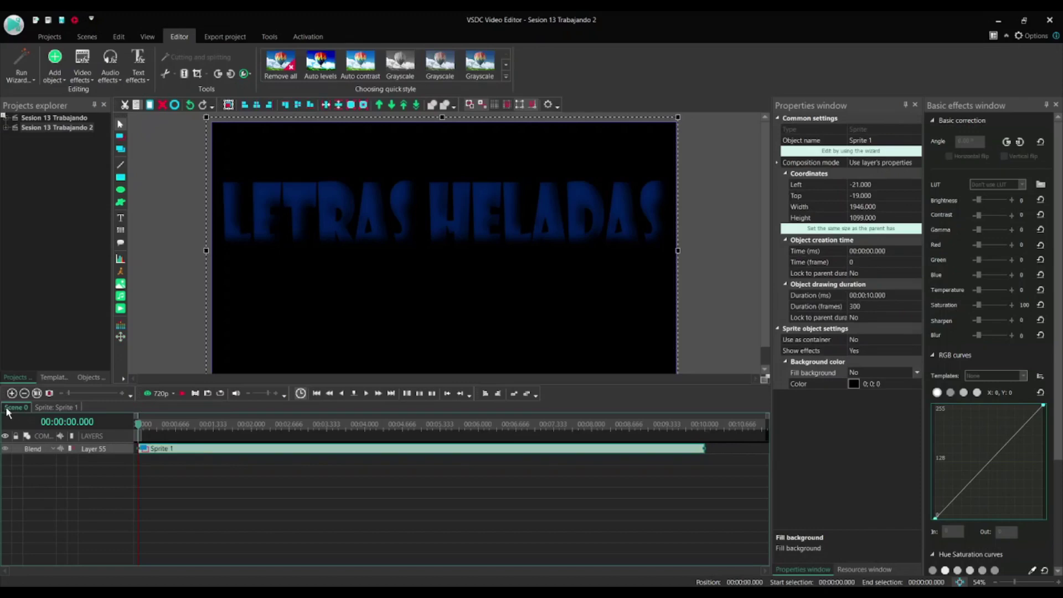
left_click(120, 309)
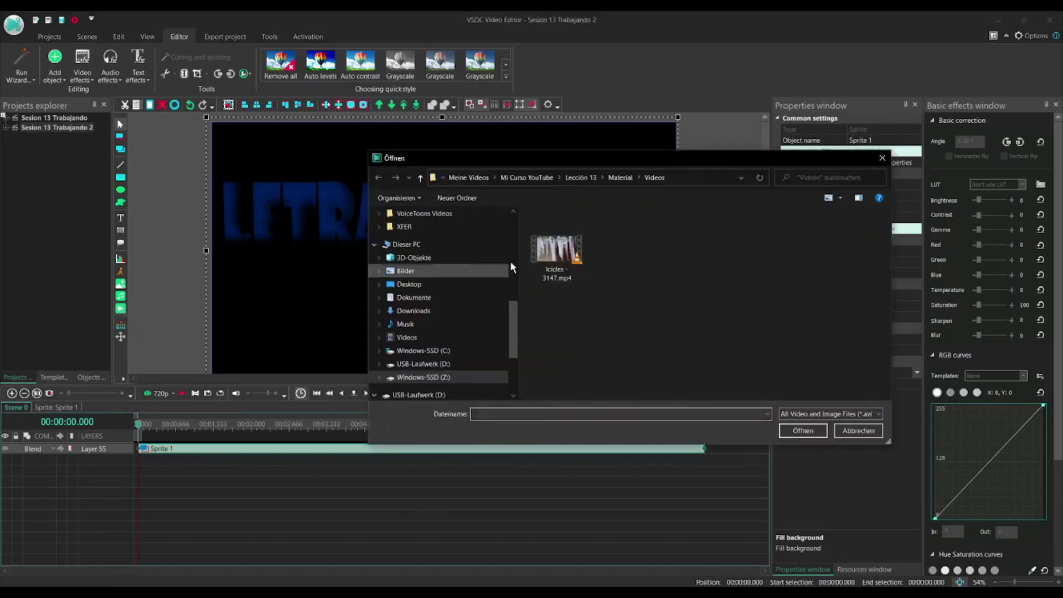
left_click(802, 430)
left_click(688, 353)
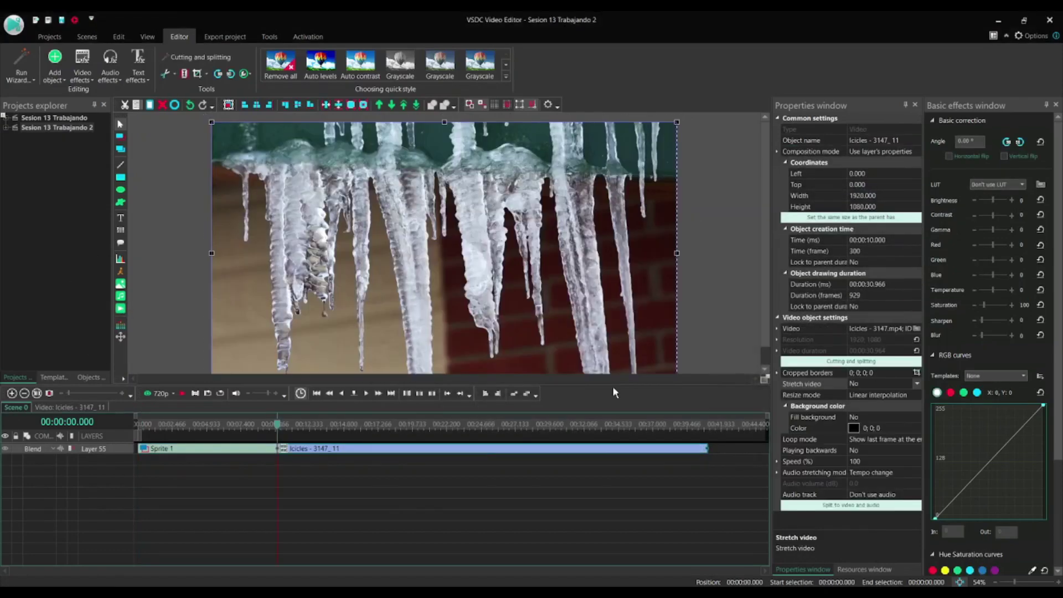
- Place the icicles video on its own layer from the timeline start and trim it to the sprite's 10-second duration
left_click_drag(441, 469, 333, 469)
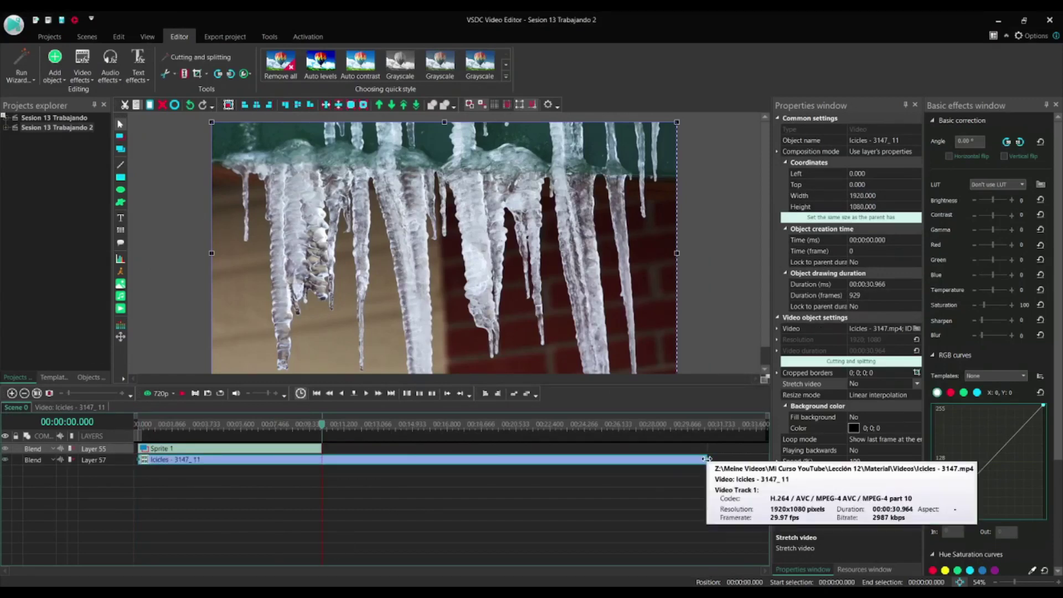
left_click_drag(707, 459, 322, 460)
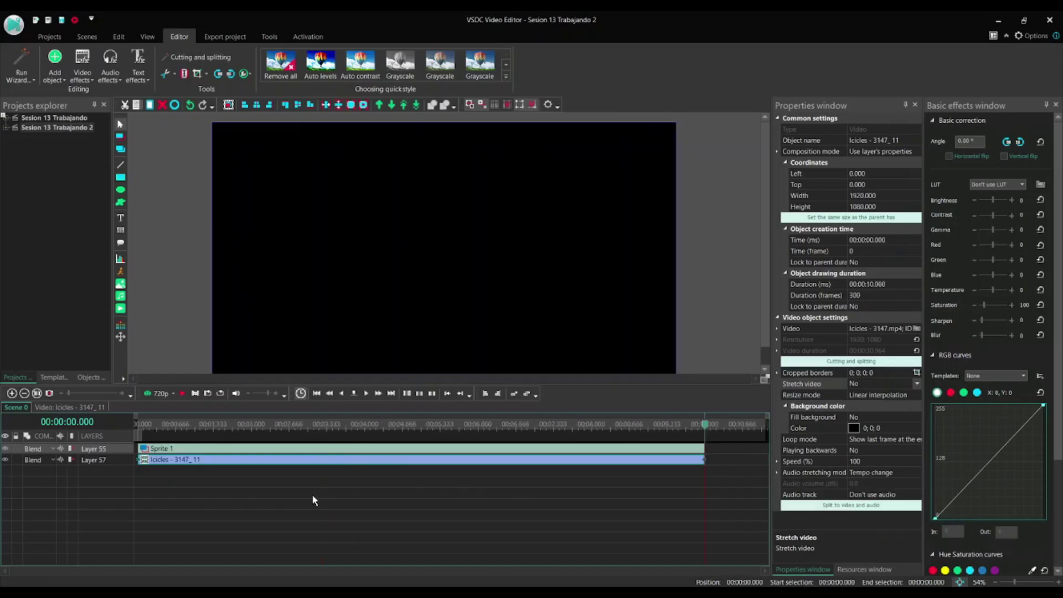
- Preview the composition of the text sprite and icicles video from the timeline start
left_click(142, 424)
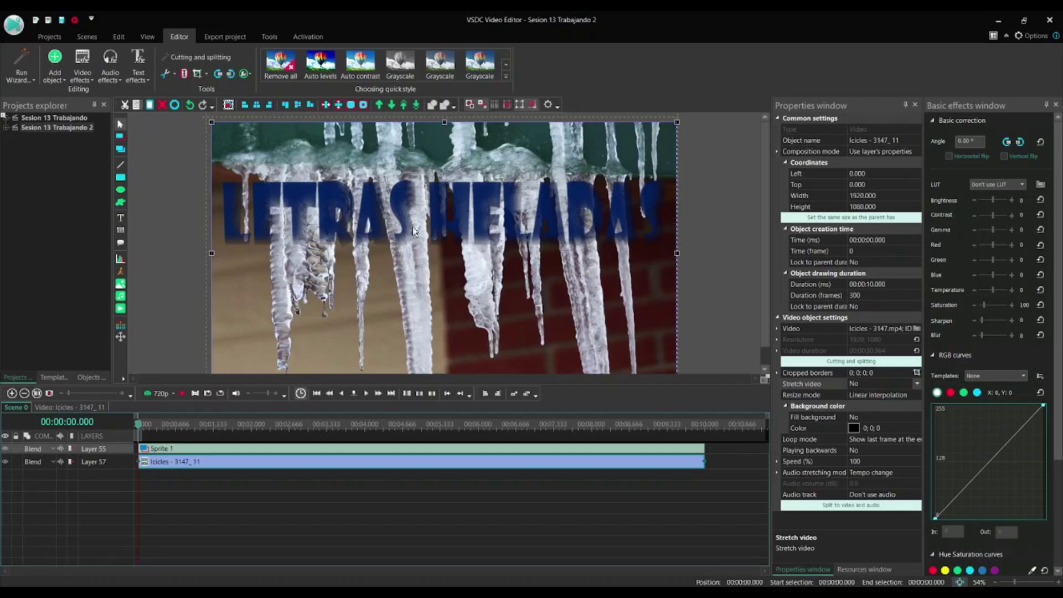
left_click(181, 395)
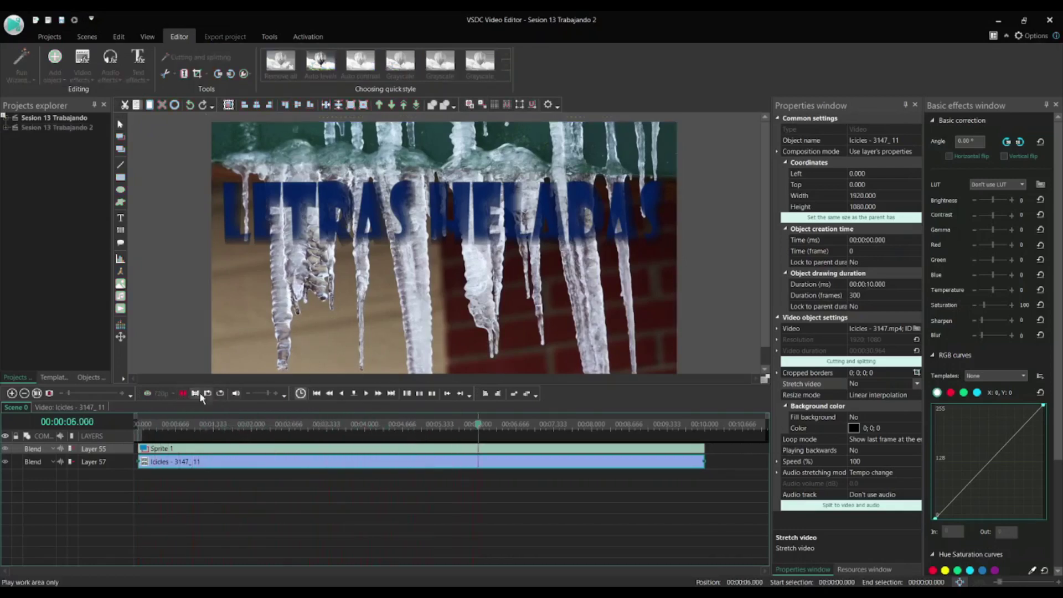
left_click(181, 394)
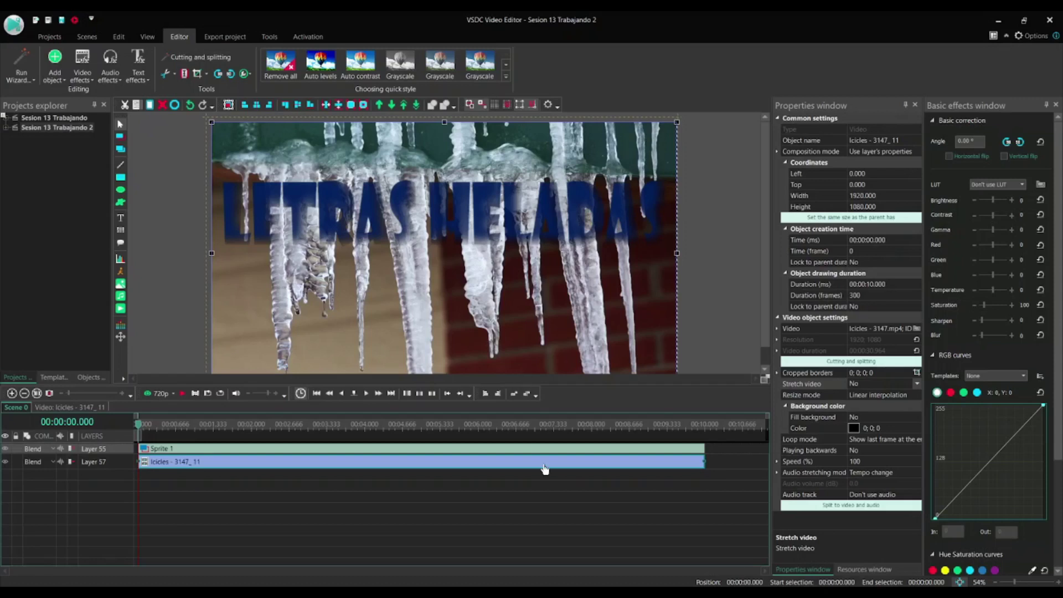
- Crop the icicles video to its lower-left region, about 939 x 899 px, and narrow the clip to a width of about 1126
double_click(833, 372)
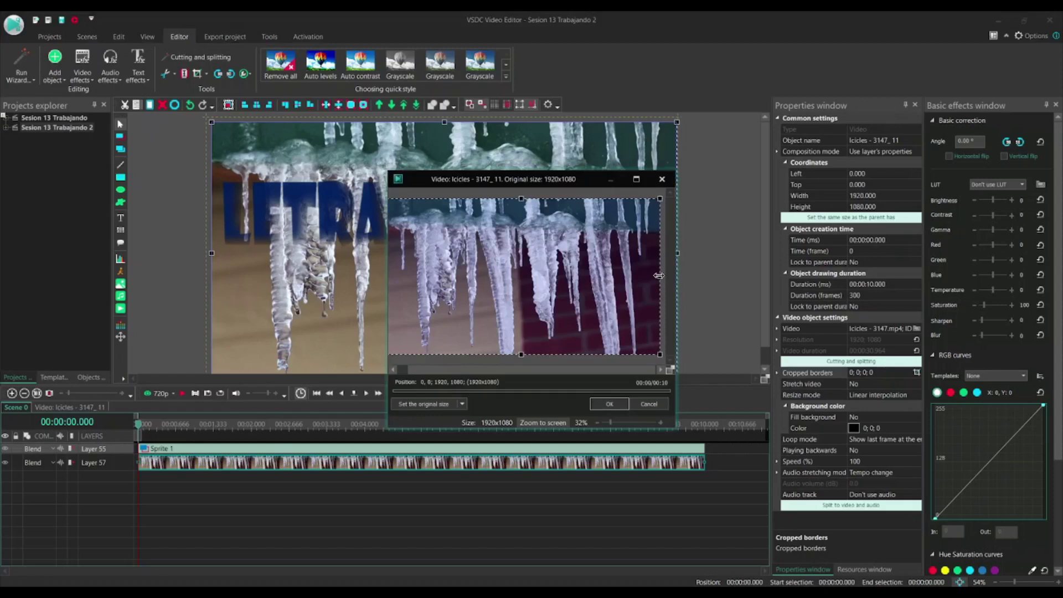
left_click_drag(658, 276, 518, 284)
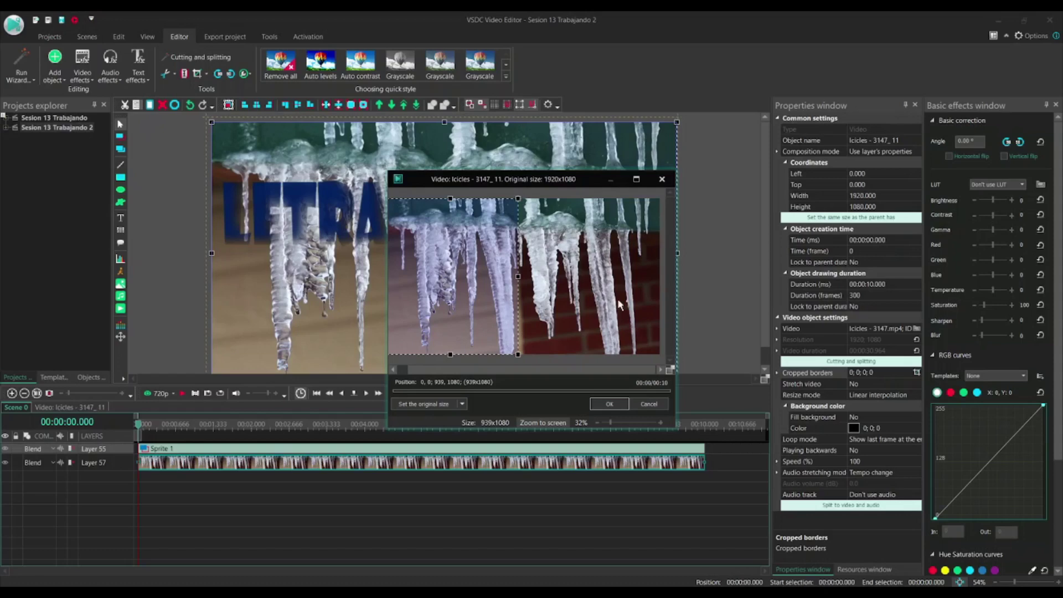
left_click_drag(450, 198, 441, 224)
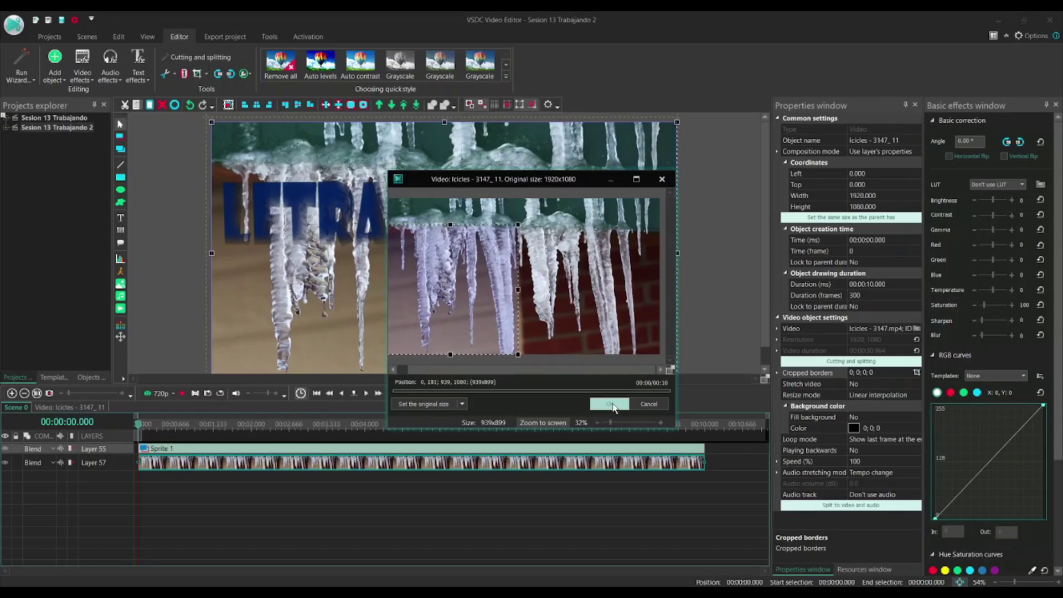
left_click(609, 404)
left_click_drag(676, 233, 484, 258)
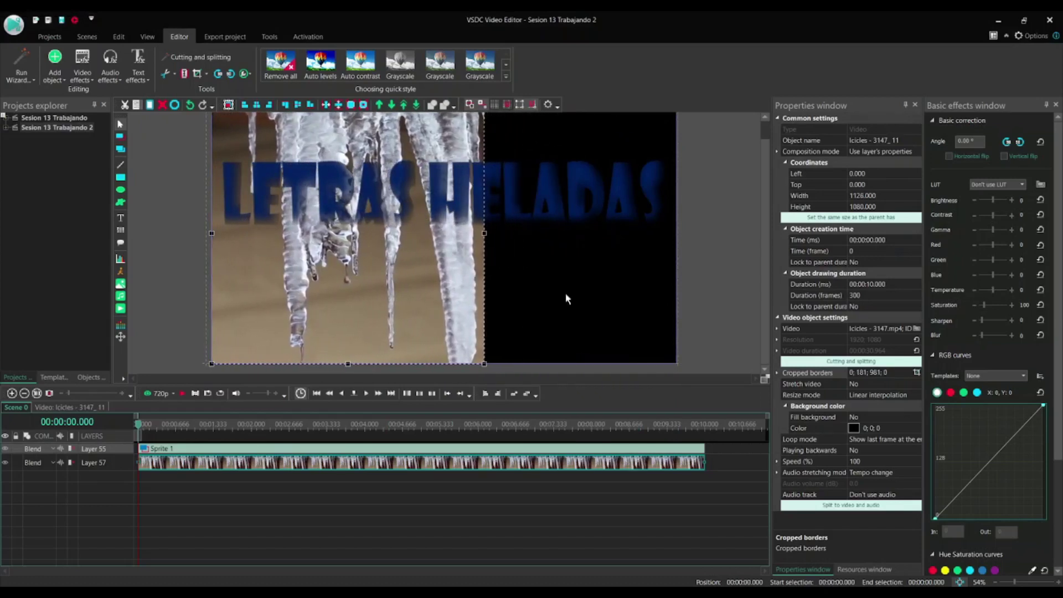
scroll(559, 299, "up", 1)
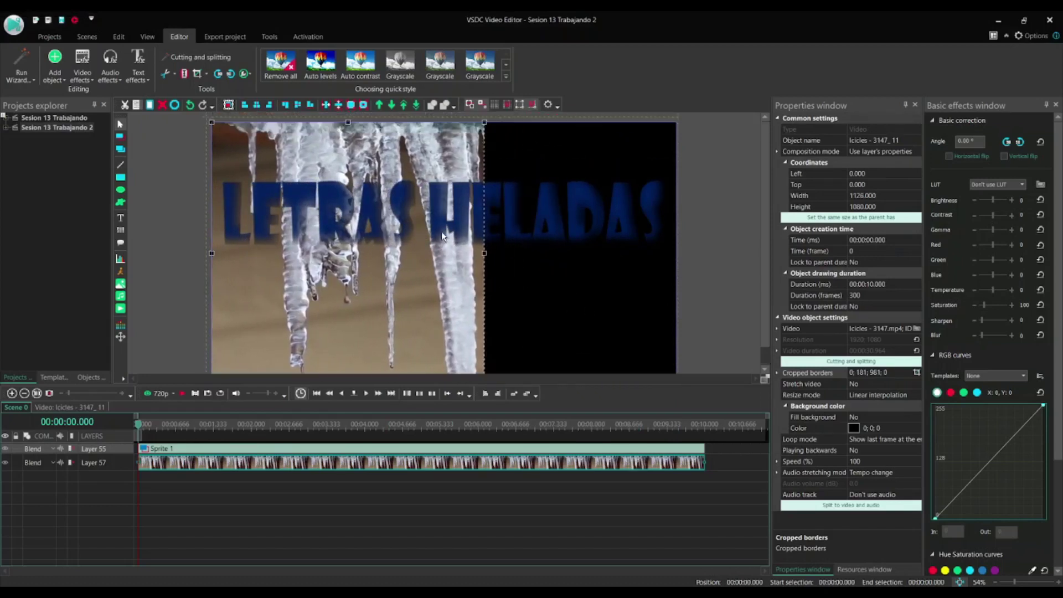
- Resize the icicles clip to about 888 x 846, lowering its upper edge to about 234 and keeping its left edge at 0
left_click_drag(345, 123, 345, 178)
scroll(601, 343, "down", 1)
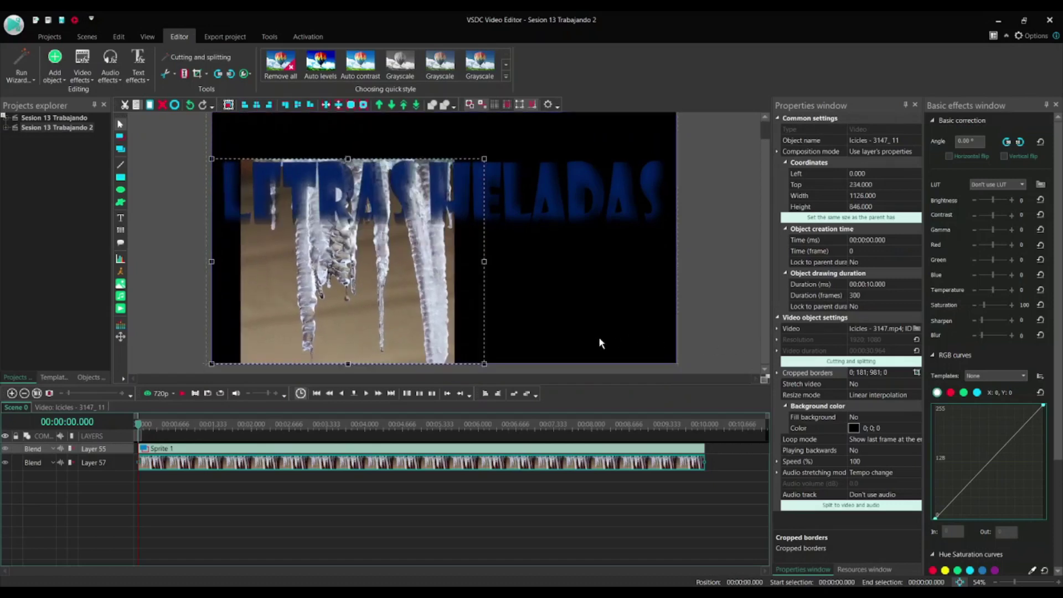
left_click_drag(484, 261, 426, 262)
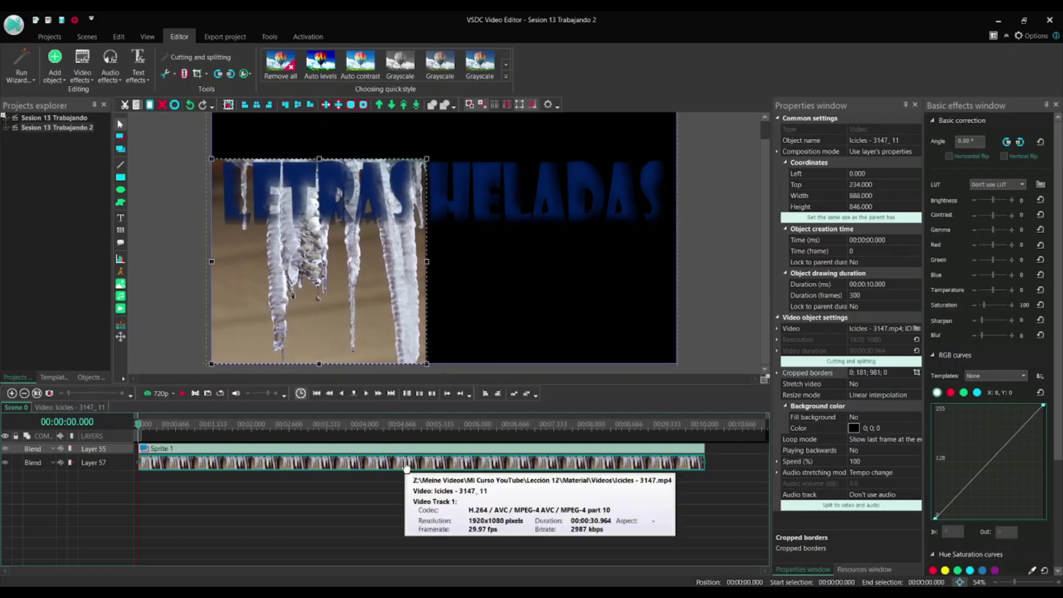
- Apply a horizontal Flip effect to the icicles clip for its whole parent duration
left_click(82, 72)
mouse_move(107, 130)
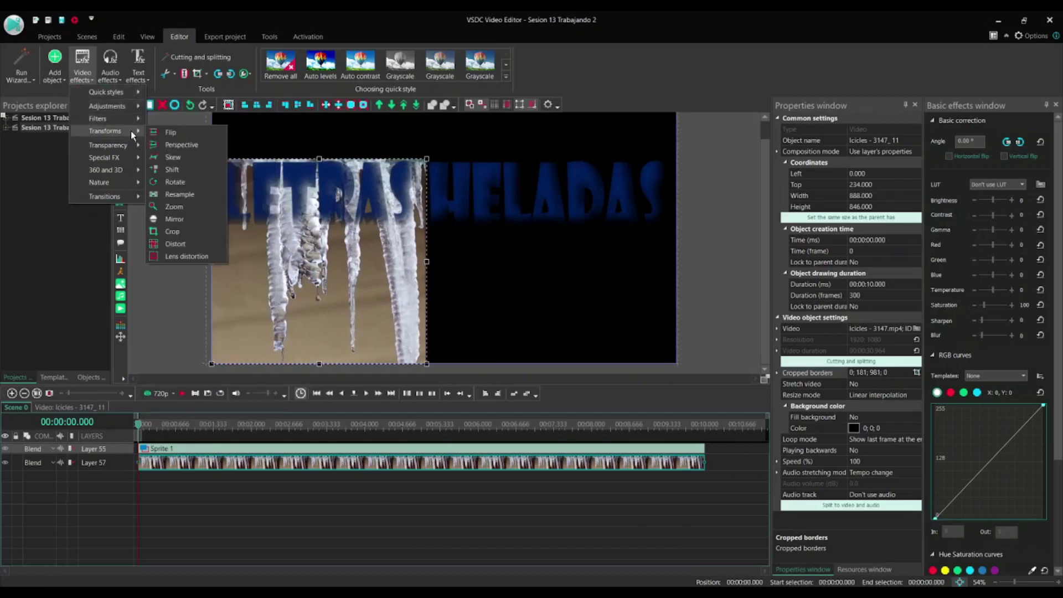
left_click(183, 132)
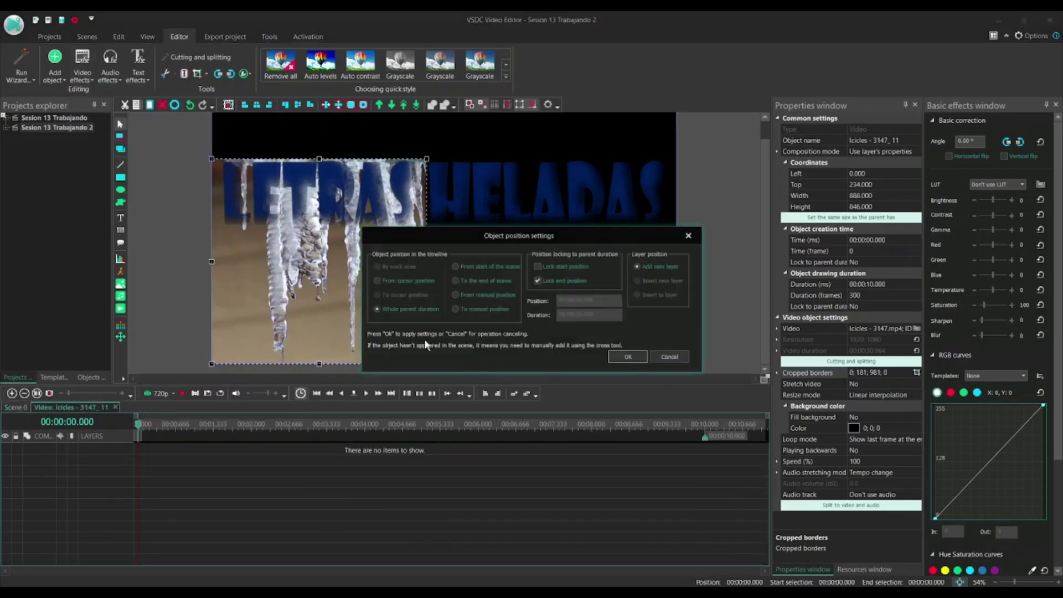
left_click(634, 360)
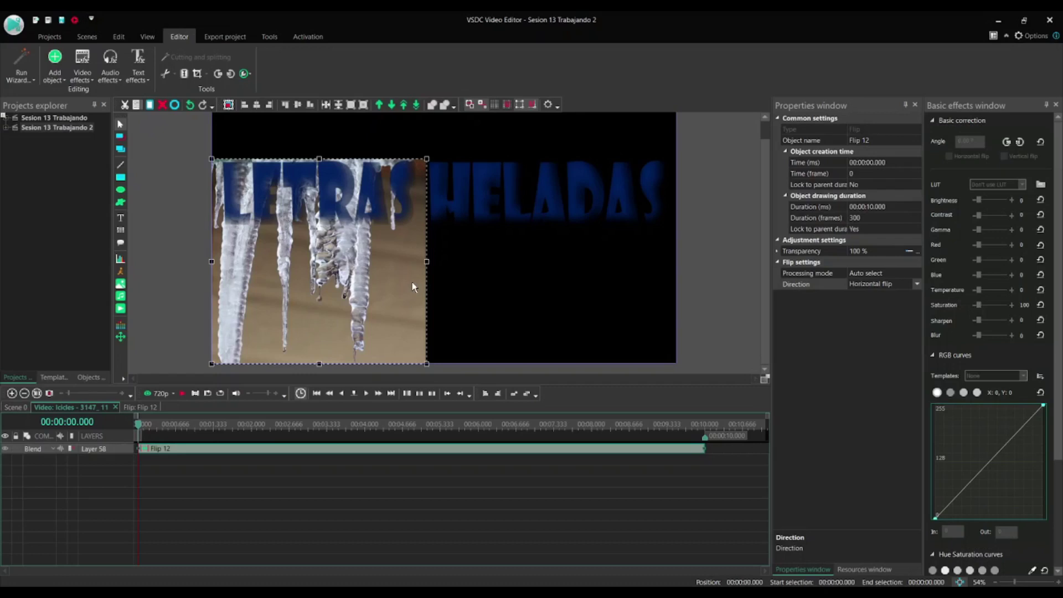
- Add a Background remover to the icicles clip over its whole duration, keying out colours 63; 24; 18, 152; 130; 103 and 111; 85; 67
left_click(92, 79)
mouse_move(108, 145)
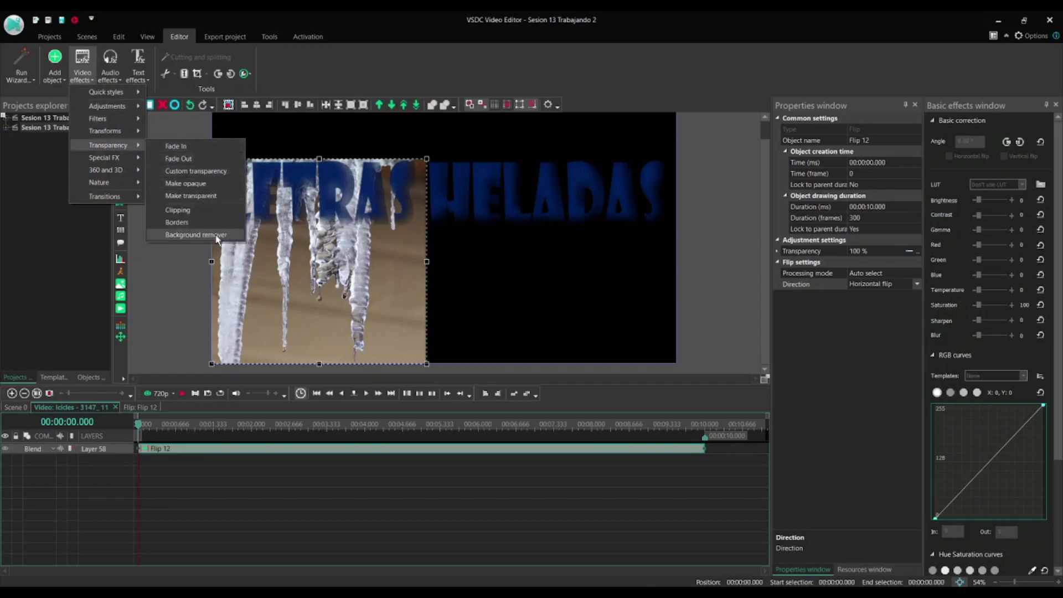
left_click(217, 237)
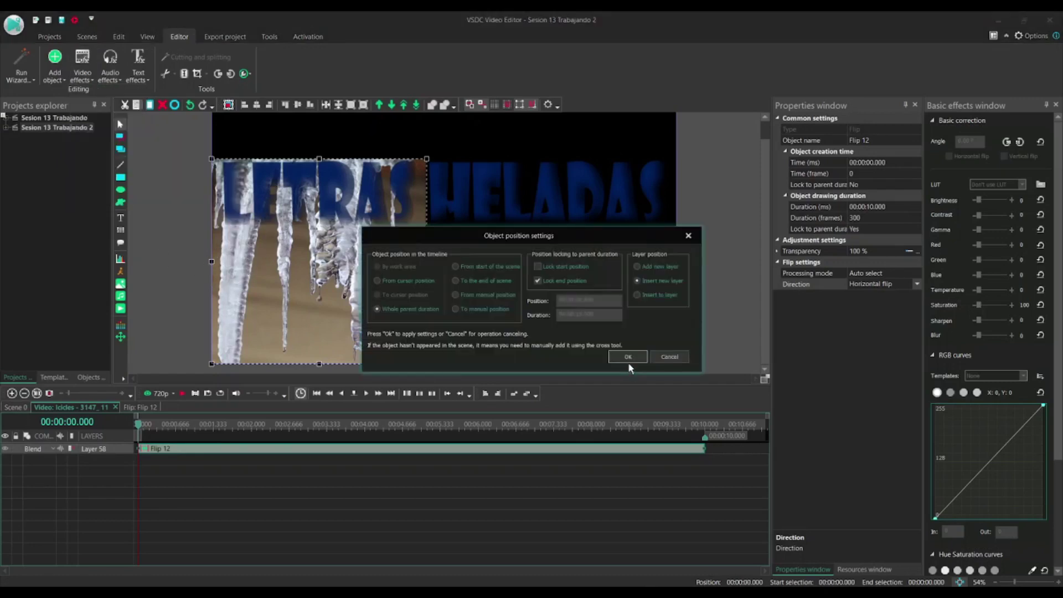
left_click(626, 356)
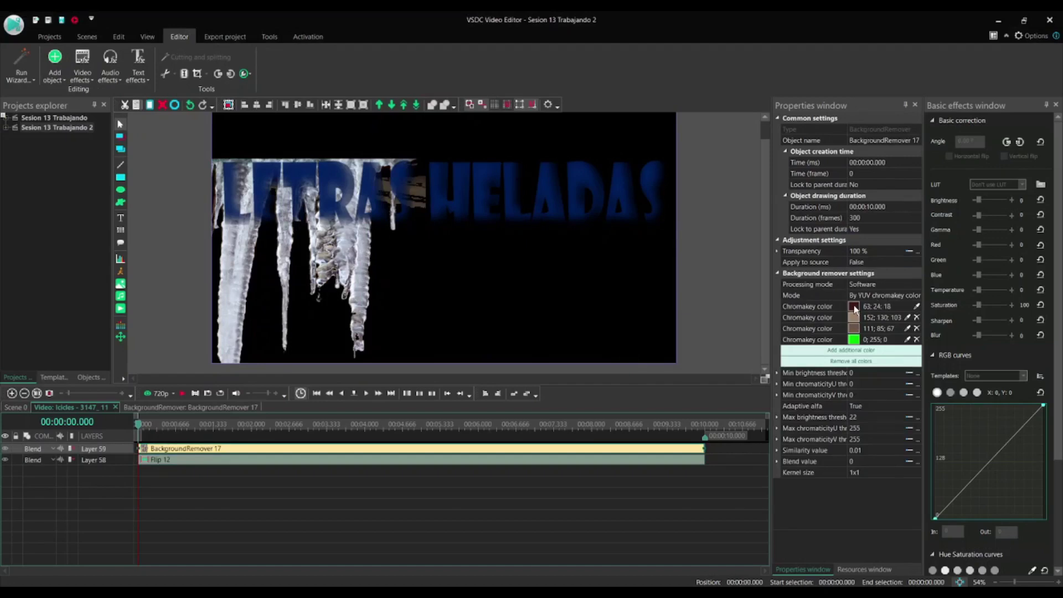
left_click(853, 307)
left_click(916, 340)
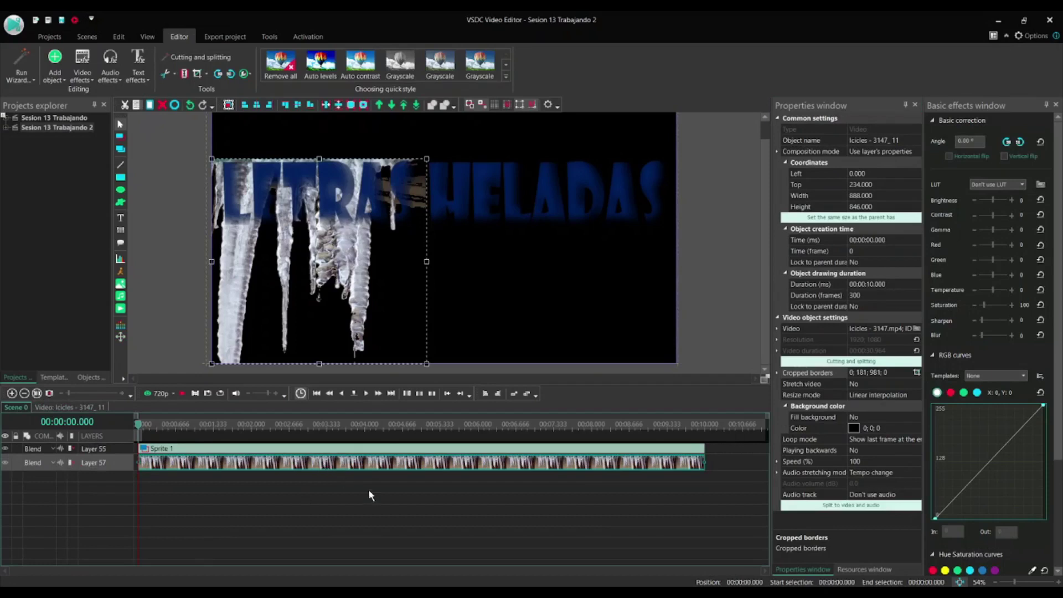
- Duplicate the icicles clip and, with the sprite and original clip layers locked, move the copy rightward to a left coordinate of about 674
key("ctrl+v")
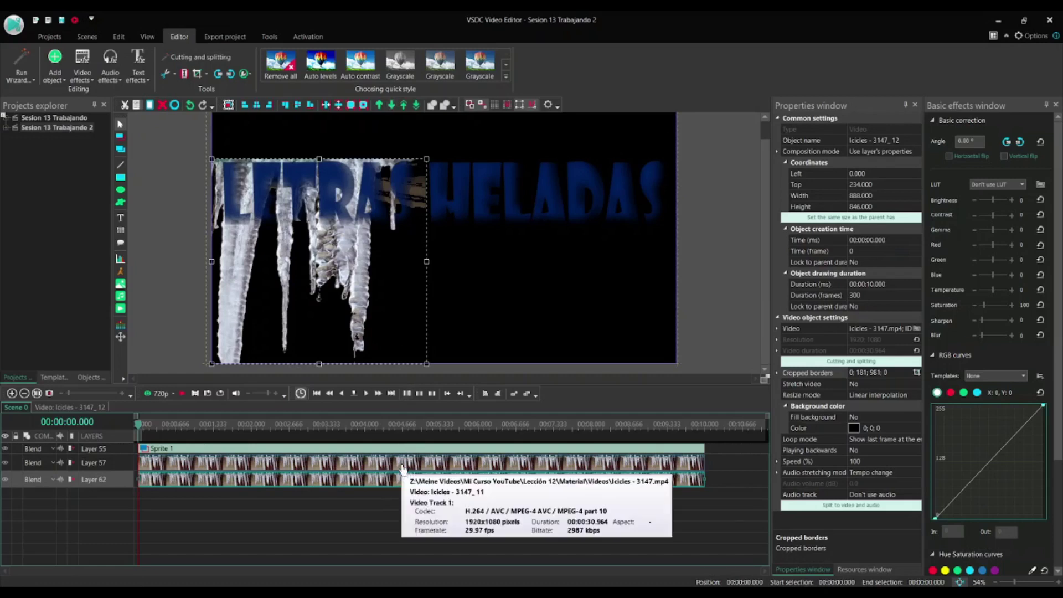
left_click(16, 448)
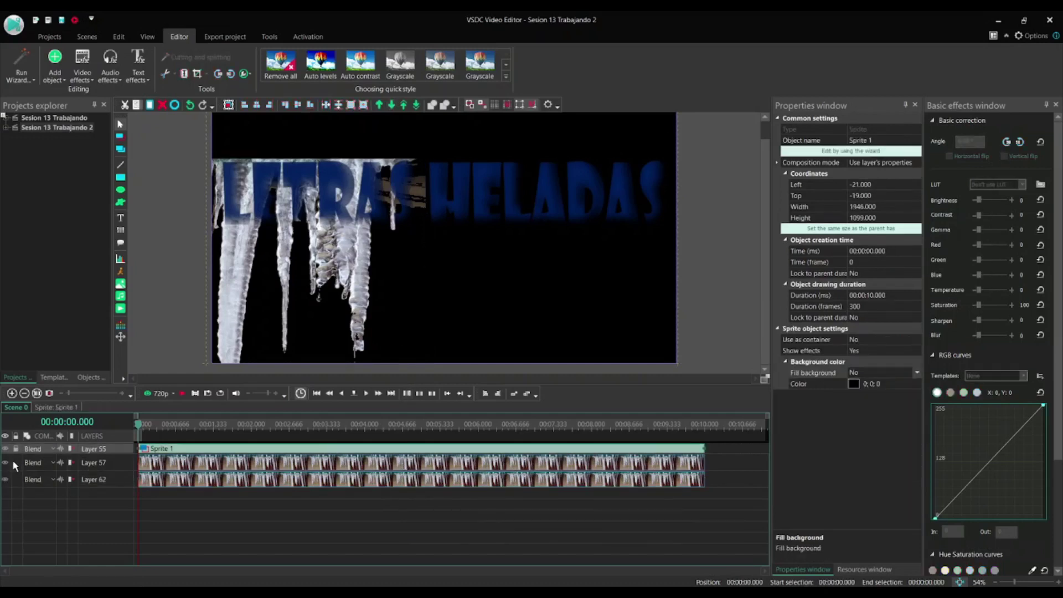
left_click(14, 462)
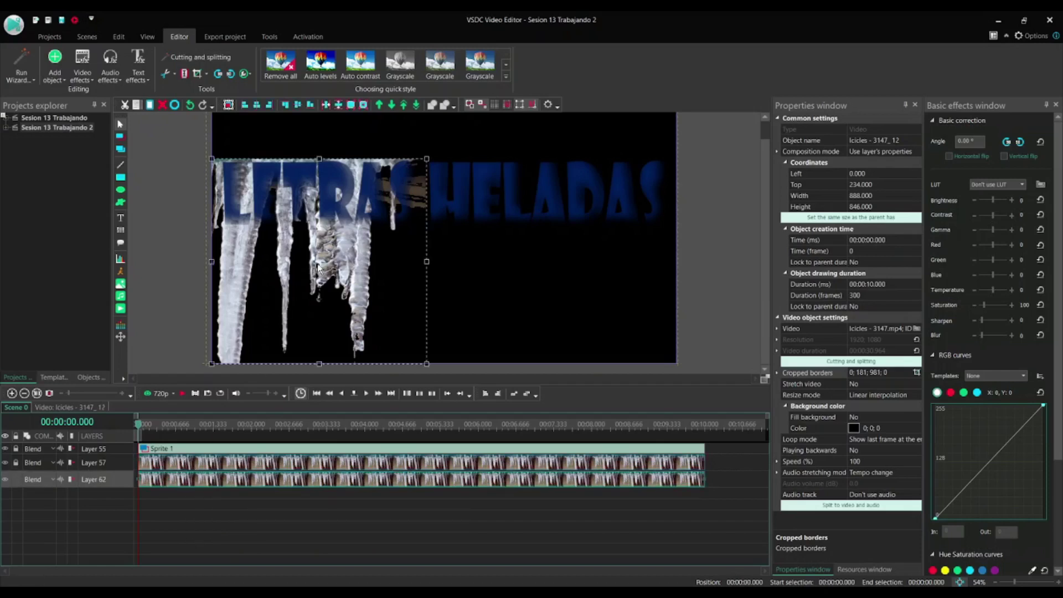
left_click_drag(316, 266, 479, 265)
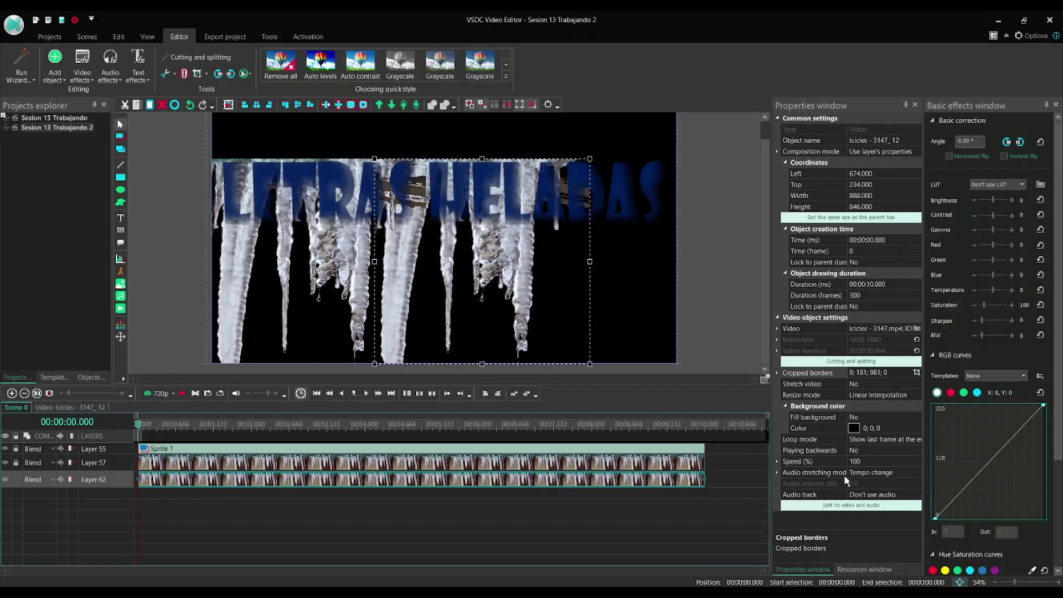
- Crop the copied clip to the video's lower-right 939 x 899 region and fit it at about left 548, top 148, width 708
left_click(918, 377)
left_click_drag(452, 283, 584, 285)
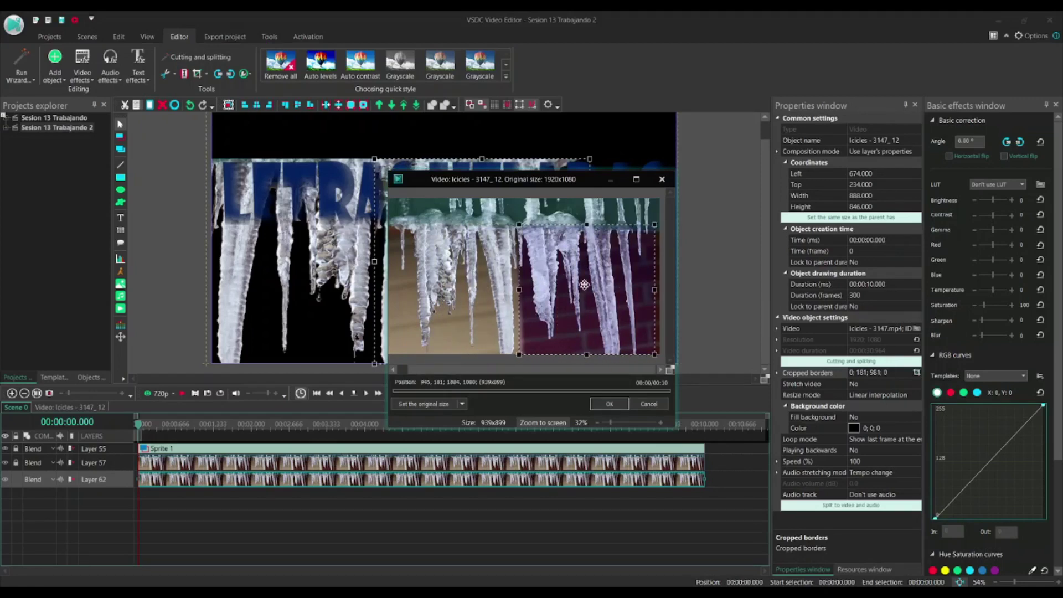
left_click(609, 403)
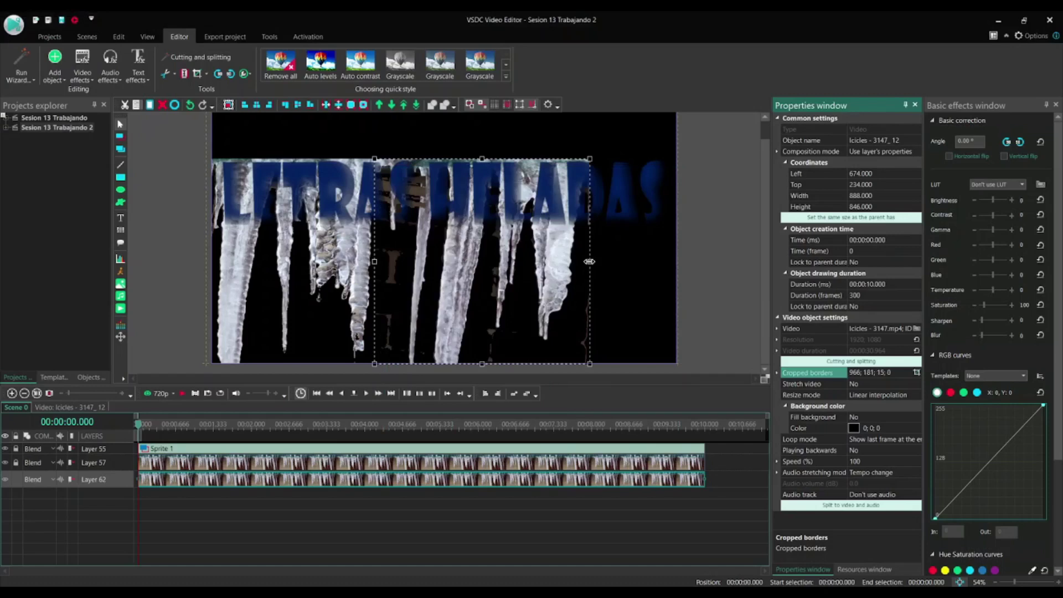
left_click_drag(589, 262, 546, 261)
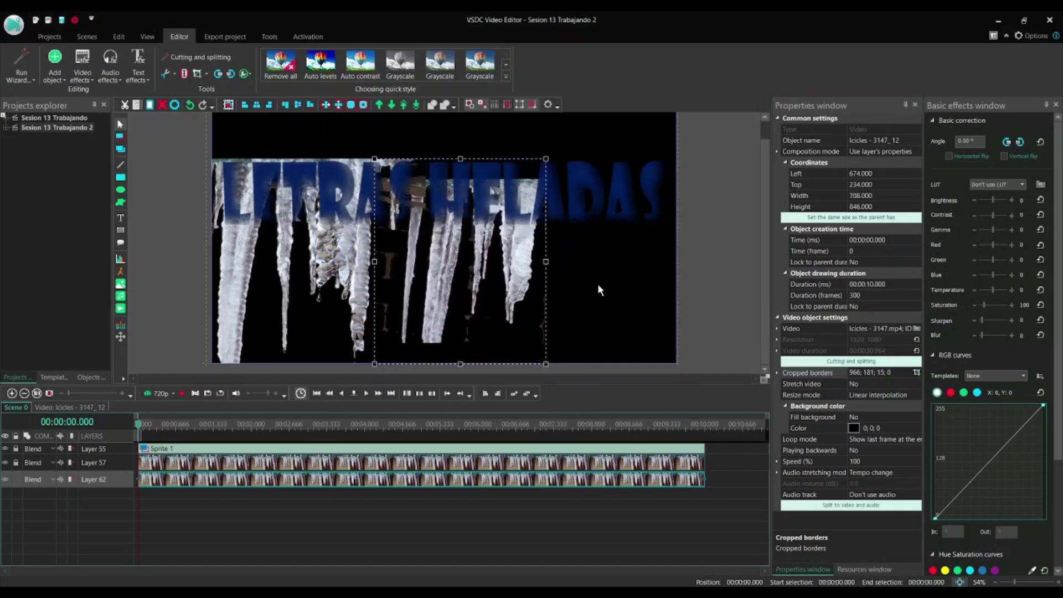
left_click_drag(463, 247, 432, 225)
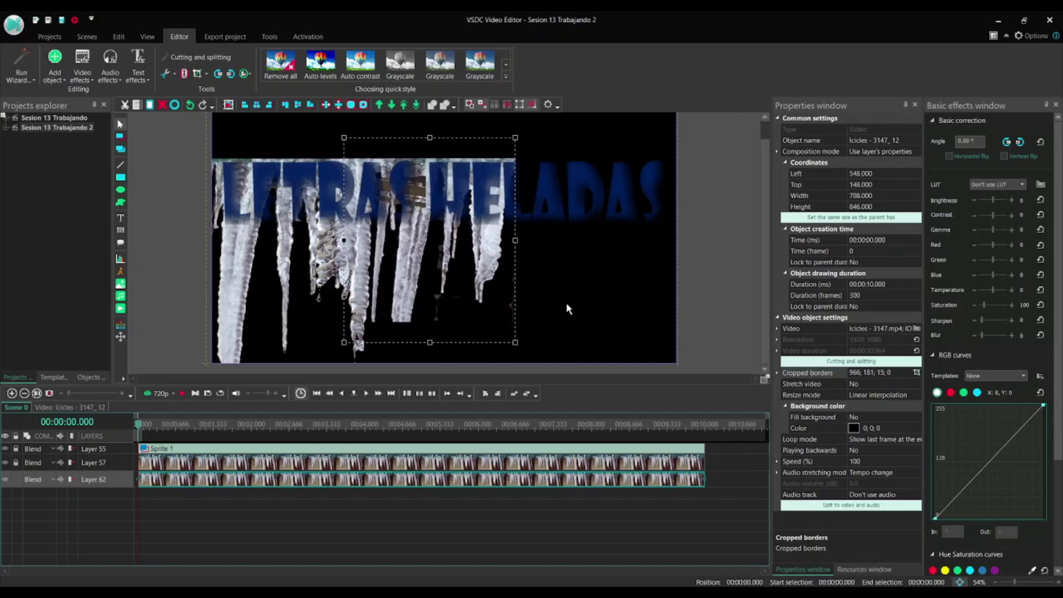
- Delete the Flip effect from the copied icicles clip
double_click(382, 479)
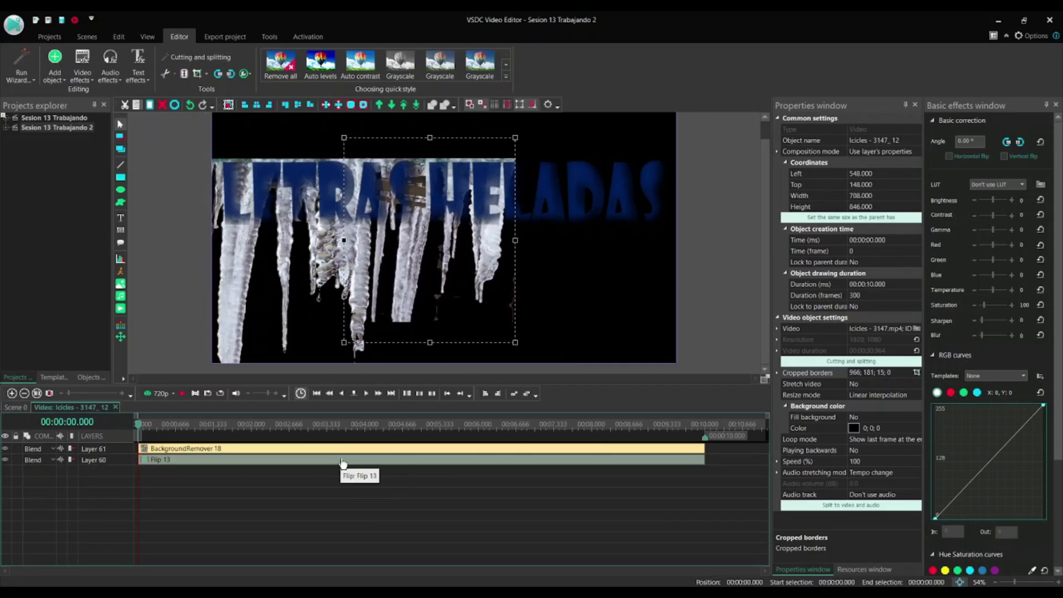
left_click(7, 463)
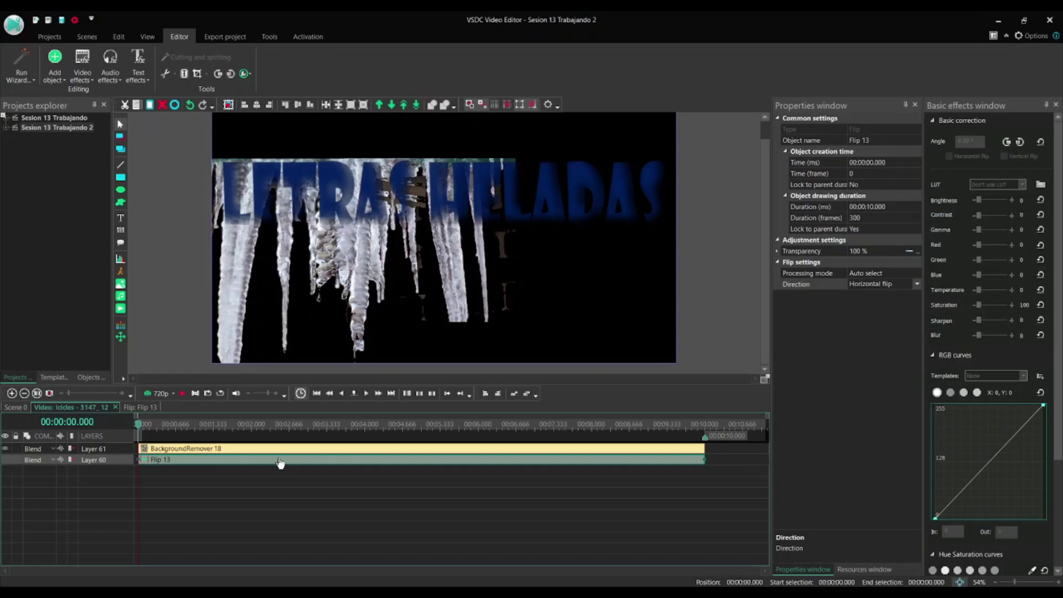
key("Delete")
- Add an additional chromakey colour to the copied clip's background remover, sampled from the leftover brick wall as 45; 38; 31
left_click(177, 450)
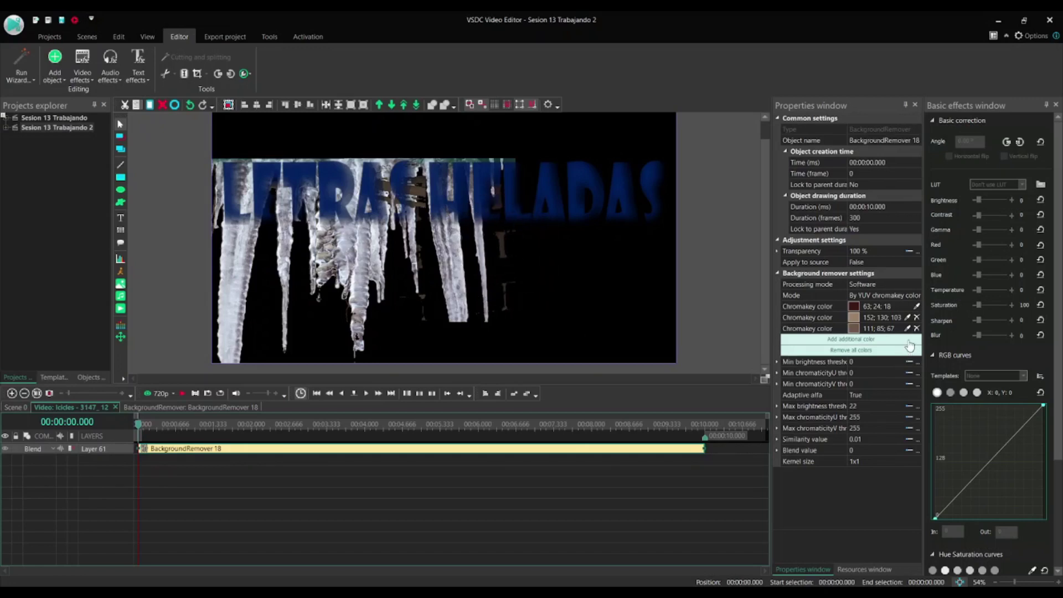
left_click(853, 341)
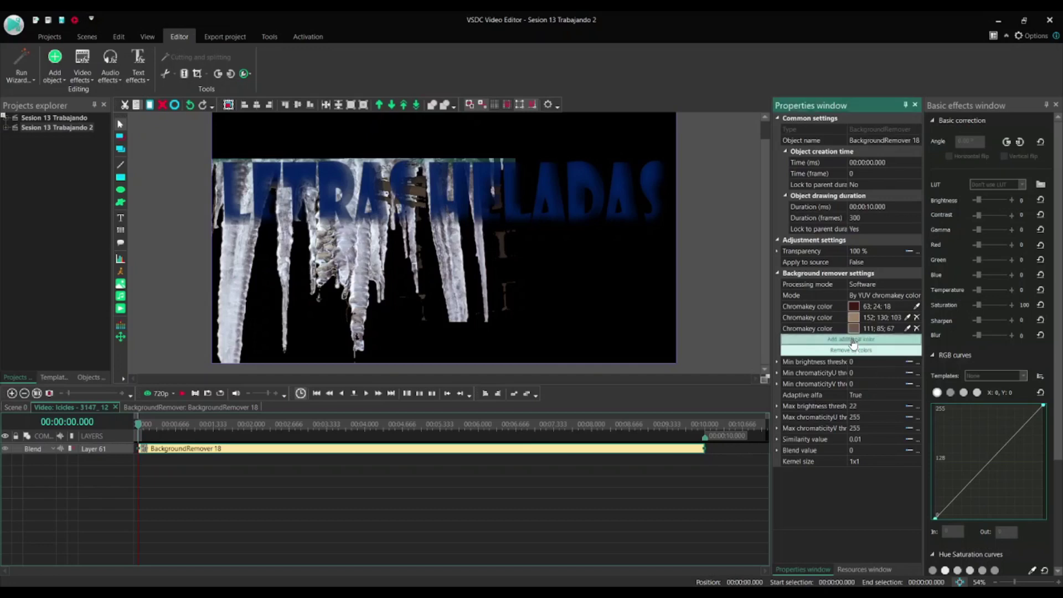
left_click(908, 340)
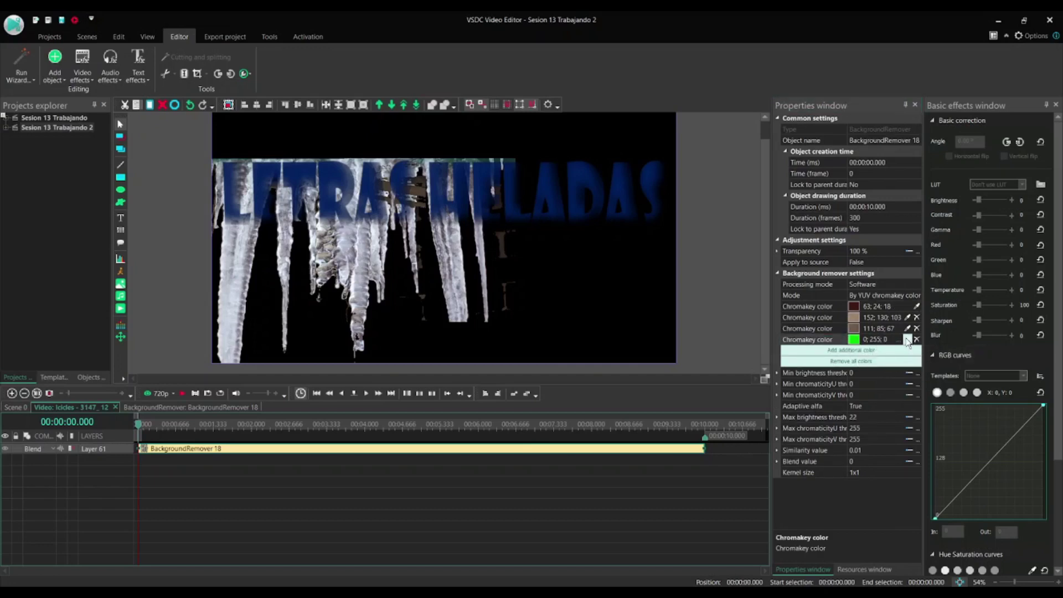
left_click(502, 243)
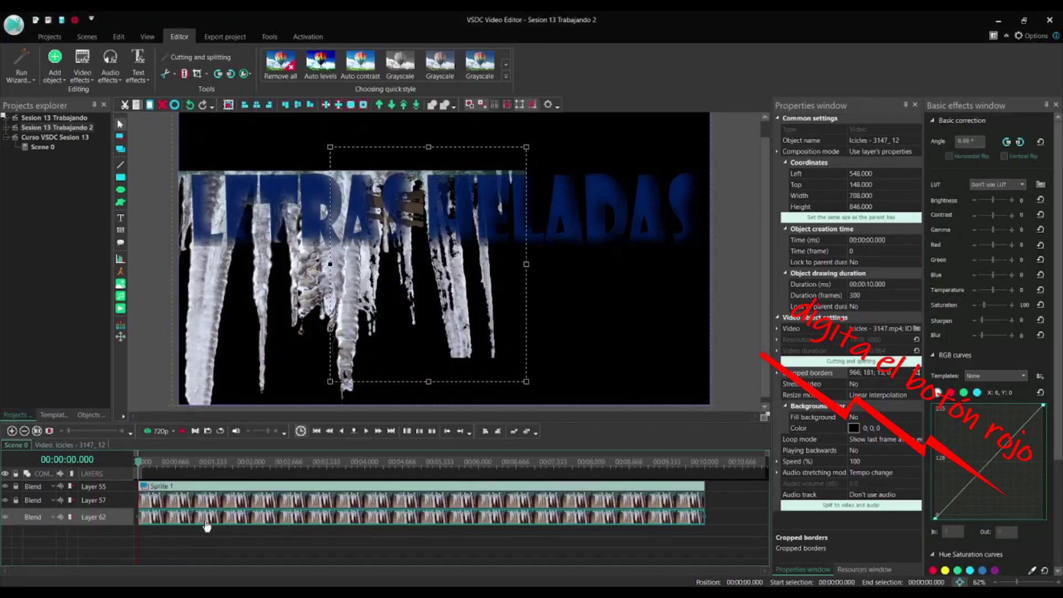
- Duplicate the second icicles clip onto a new layer below the other clips
key("ctrl+c")
key("ctrl+v")
left_click(392, 104)
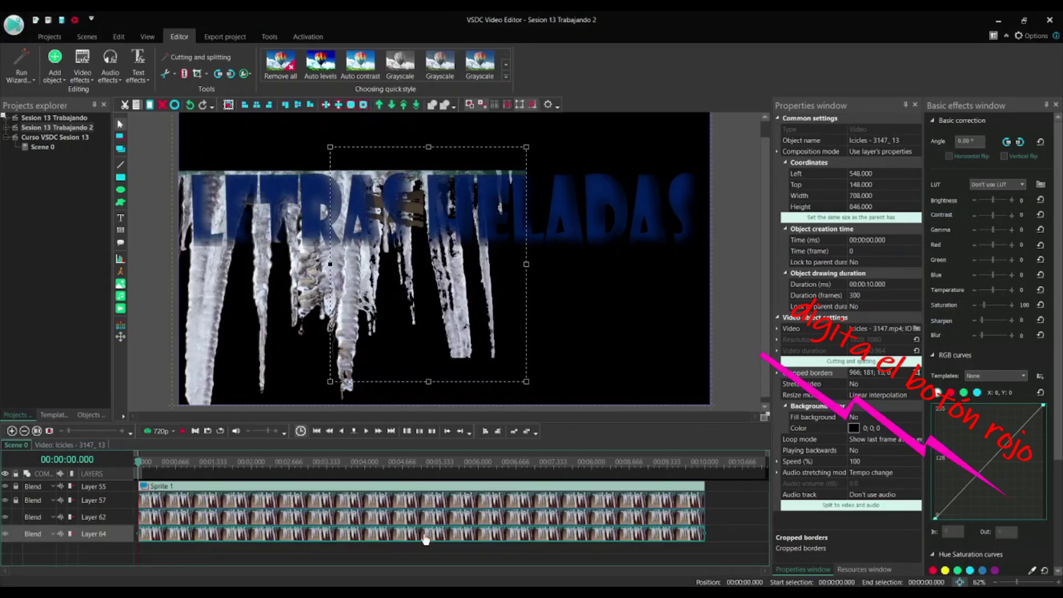
- Crop the third icicles clip to a 644 x 899 region on the video's lower-left side, with cropped borders 40; 181; 1236; 0
left_click(917, 373)
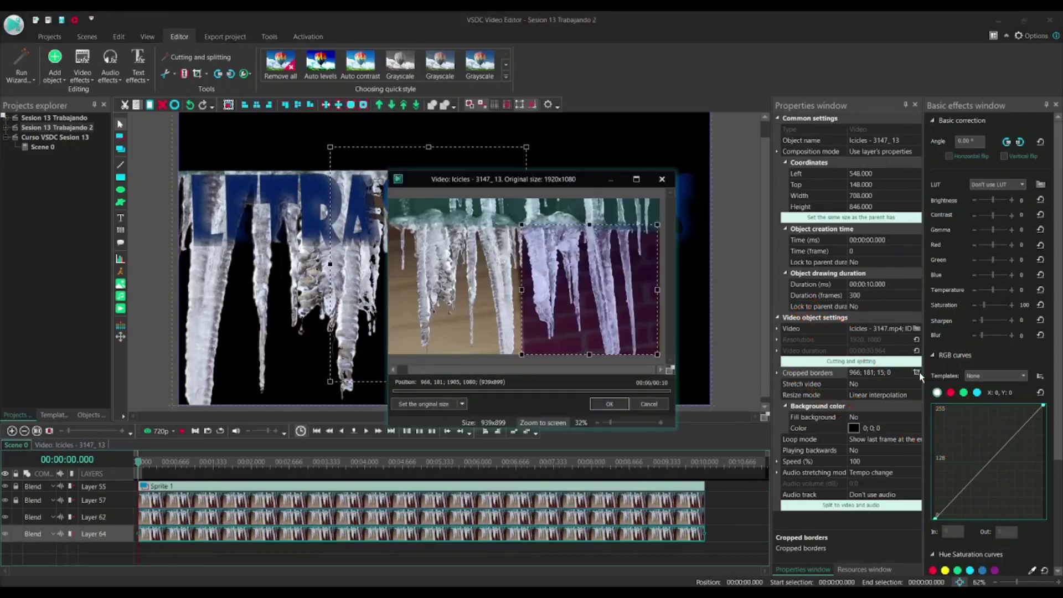
left_click_drag(586, 175, 790, 172)
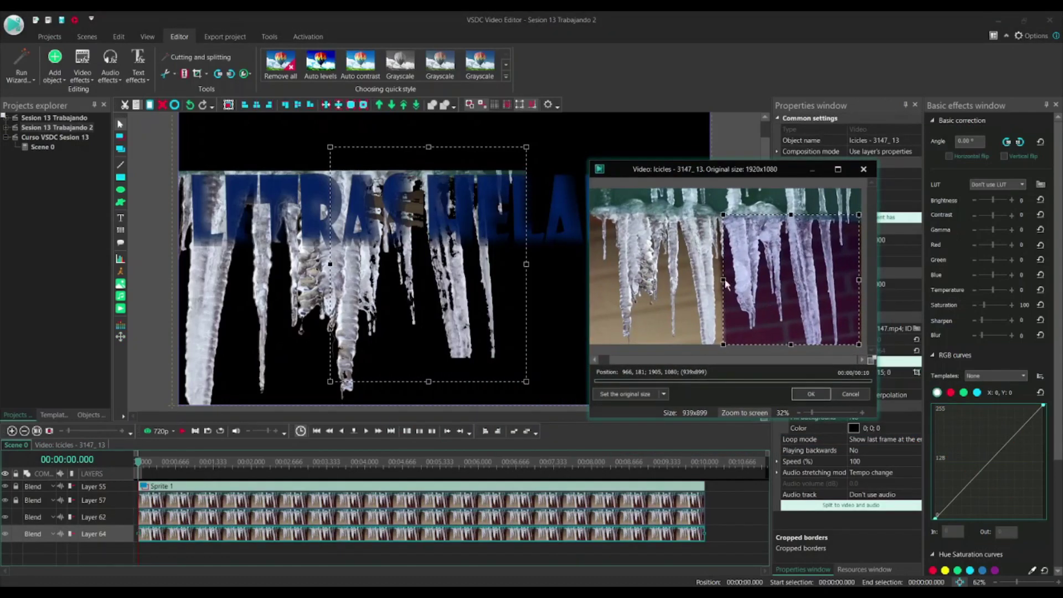
left_click_drag(782, 279, 650, 276)
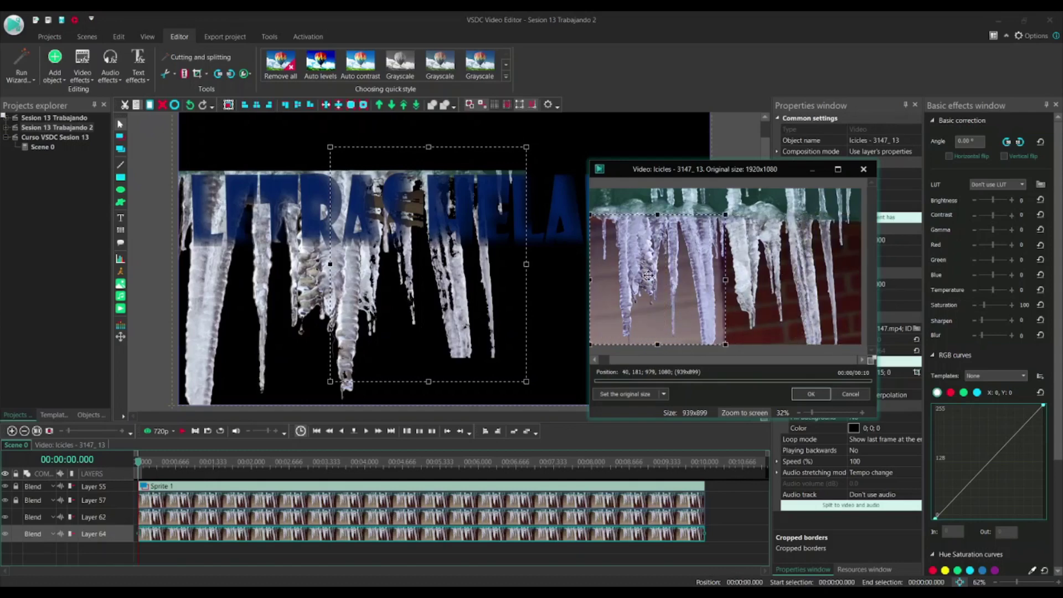
left_click_drag(726, 280, 682, 280)
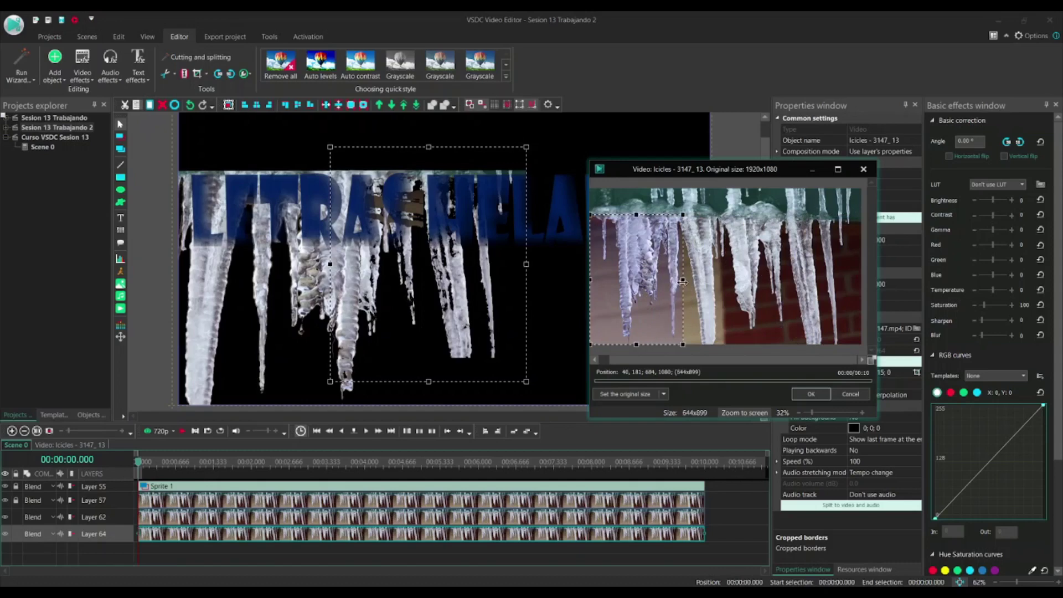
left_click(809, 395)
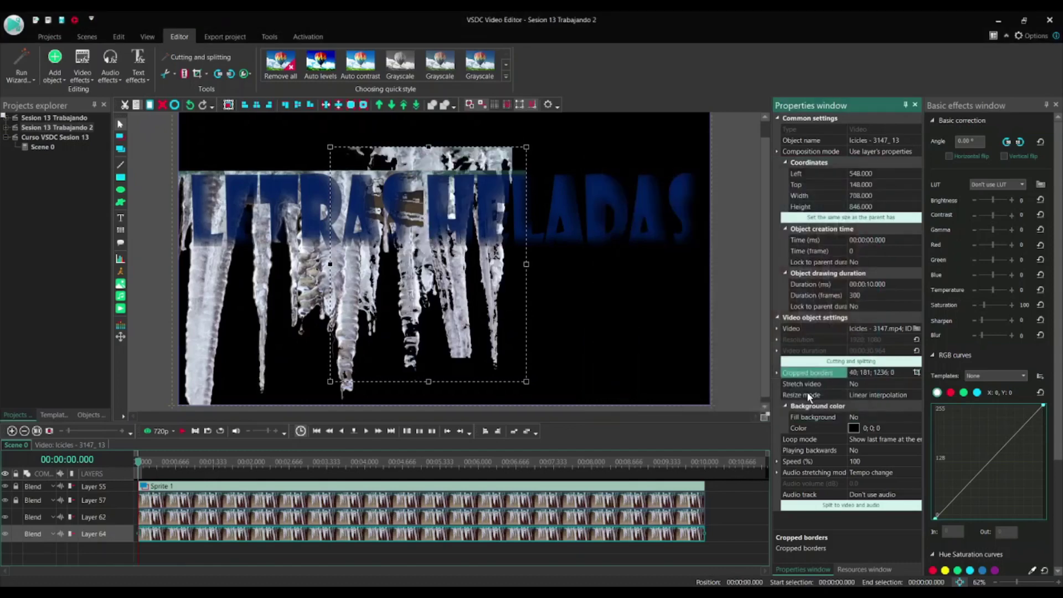
- Lock the second clip's layer, then place the third clip at about left 888, top 234 and shorten its height to about 760
left_click(16, 517)
left_click_drag(415, 220, 510, 243)
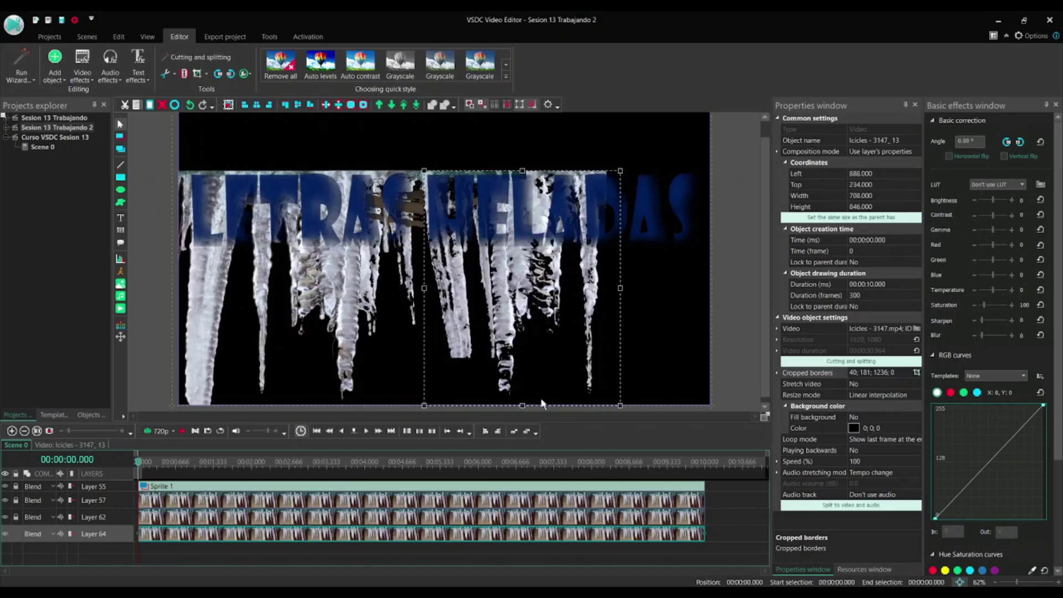
left_click_drag(522, 405, 519, 382)
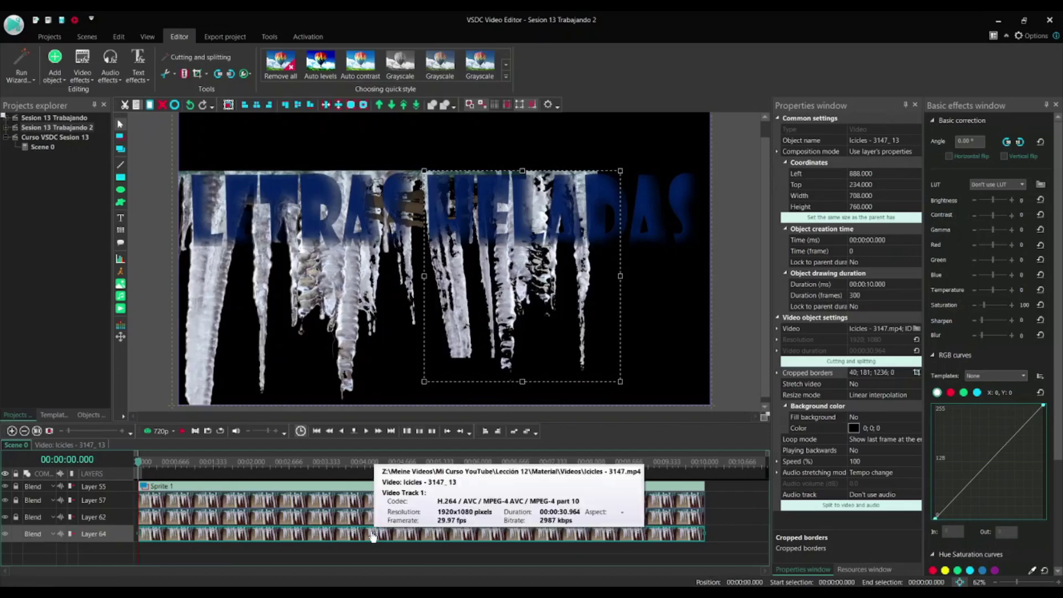
- Remove the additional chromakey colours from the third clip's background remover and sample the beige wall, 140; 122; 96, as its base colour
double_click(502, 533)
left_click(224, 487)
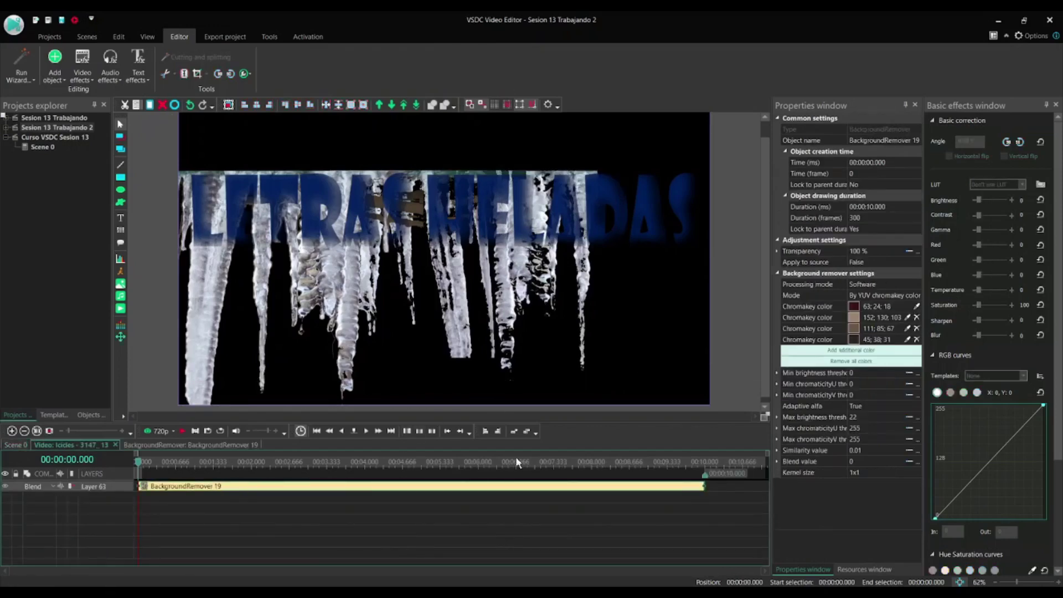
left_click(916, 328)
left_click(916, 329)
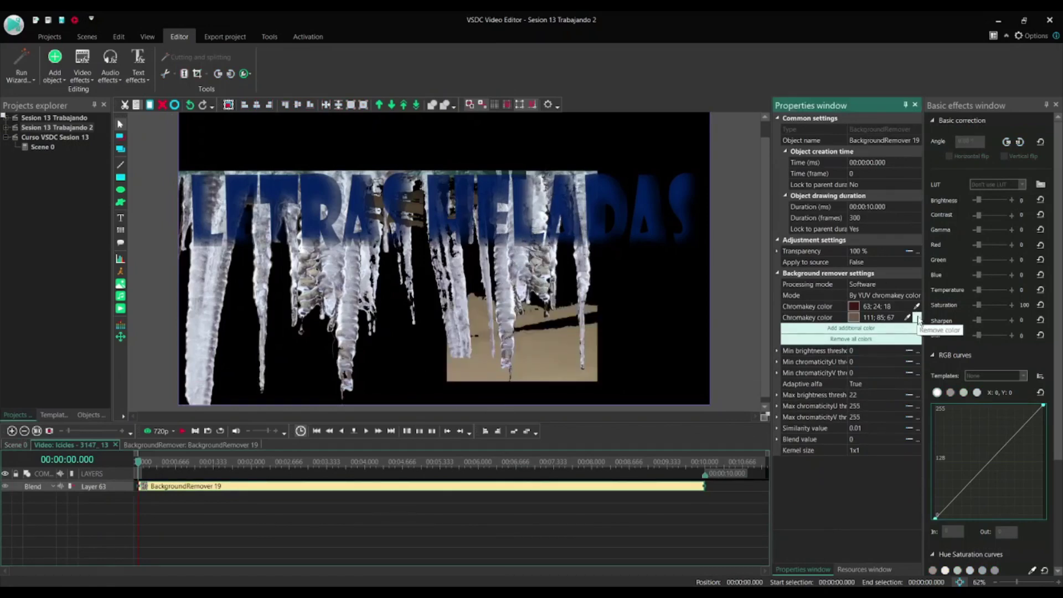
left_click(916, 318)
left_click(916, 307)
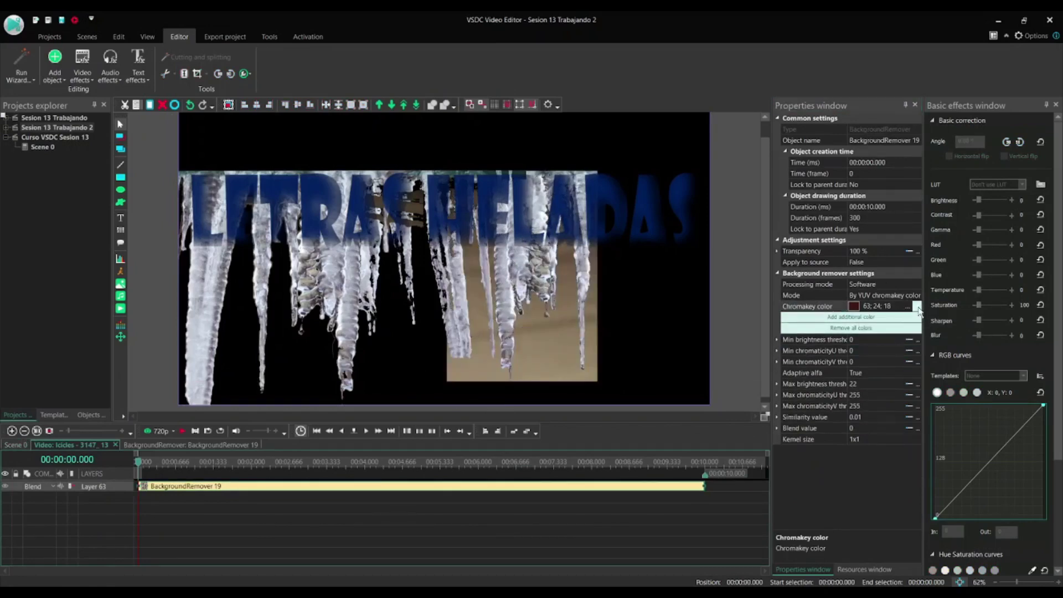
left_click(548, 334)
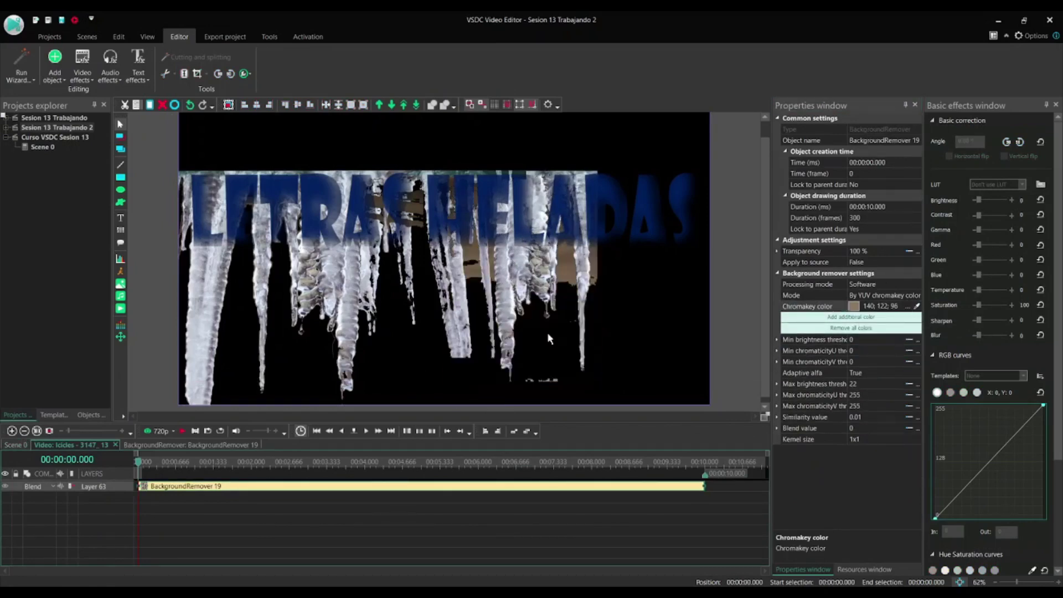
- Add a chromakey colour sampled from the remaining brown patch, 105; 89; 67, then another additional colour, and return to the main scene
left_click(852, 317)
left_click(907, 317)
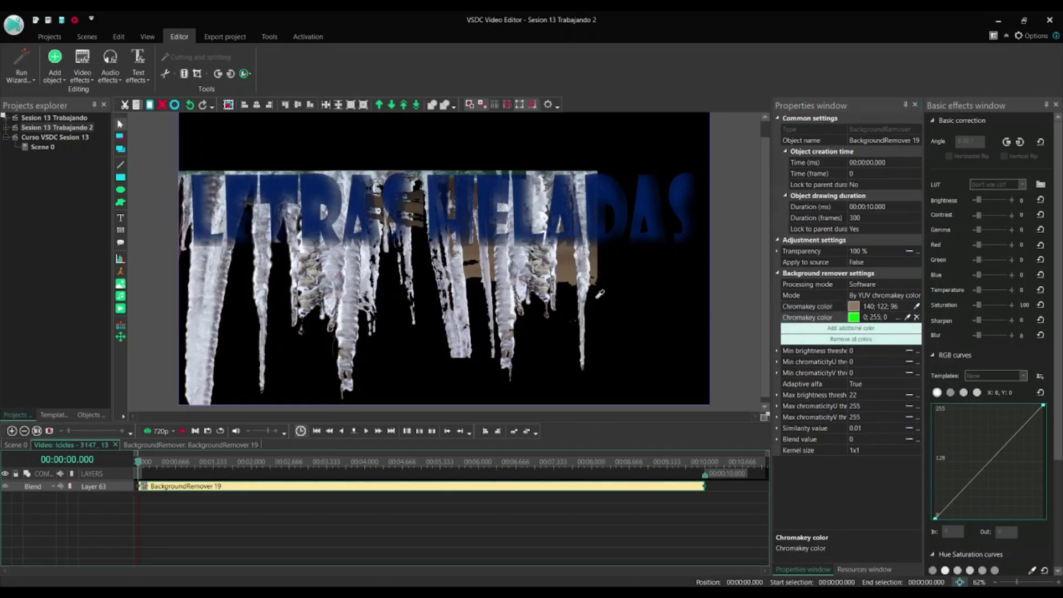
left_click(565, 266)
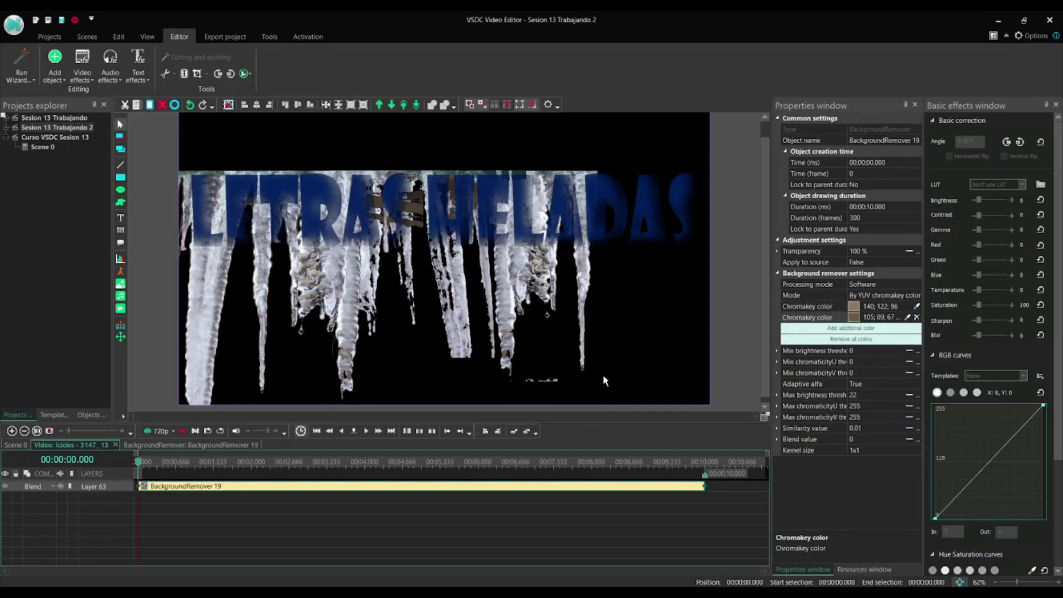
left_click(867, 331)
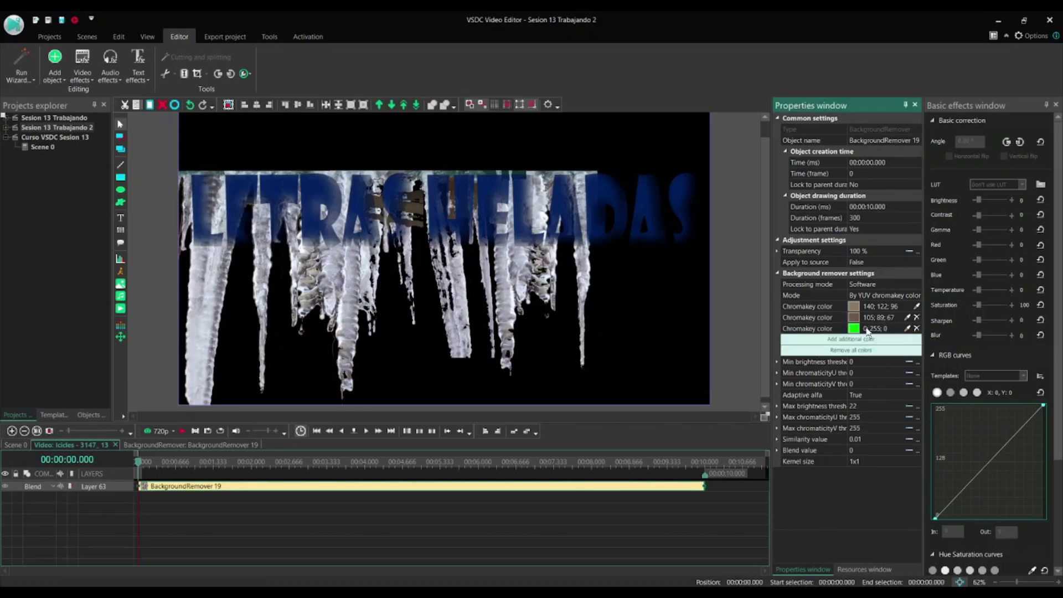
left_click(16, 444)
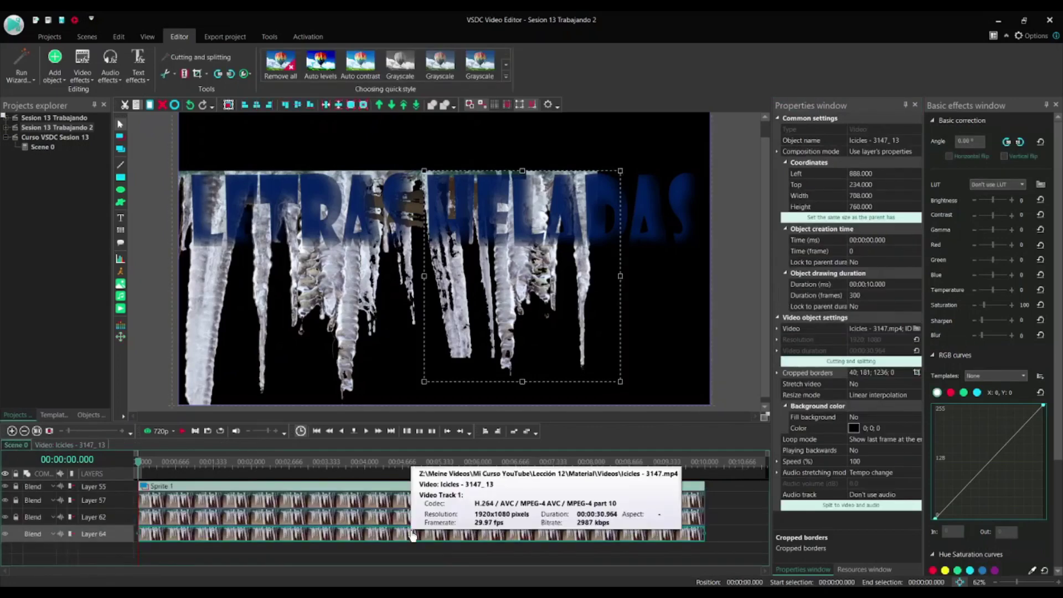
- Duplicate the third icicles clip onto a bottom layer, lock the third clip's layer, and move the copy right to about left 1306
key("ctrl+v")
left_click(391, 105)
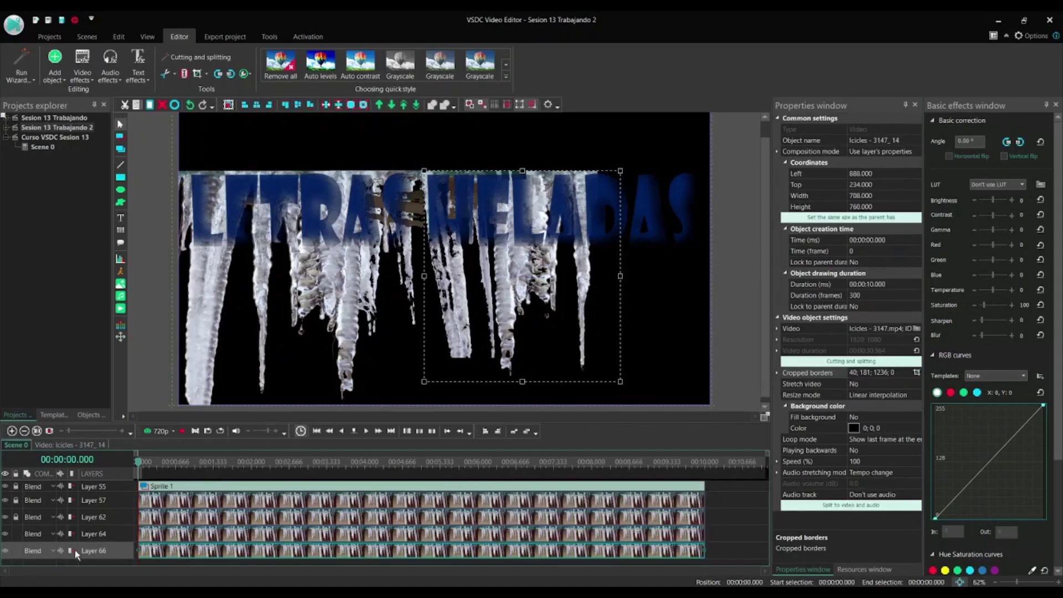
left_click(15, 533)
left_click_drag(510, 266, 626, 272)
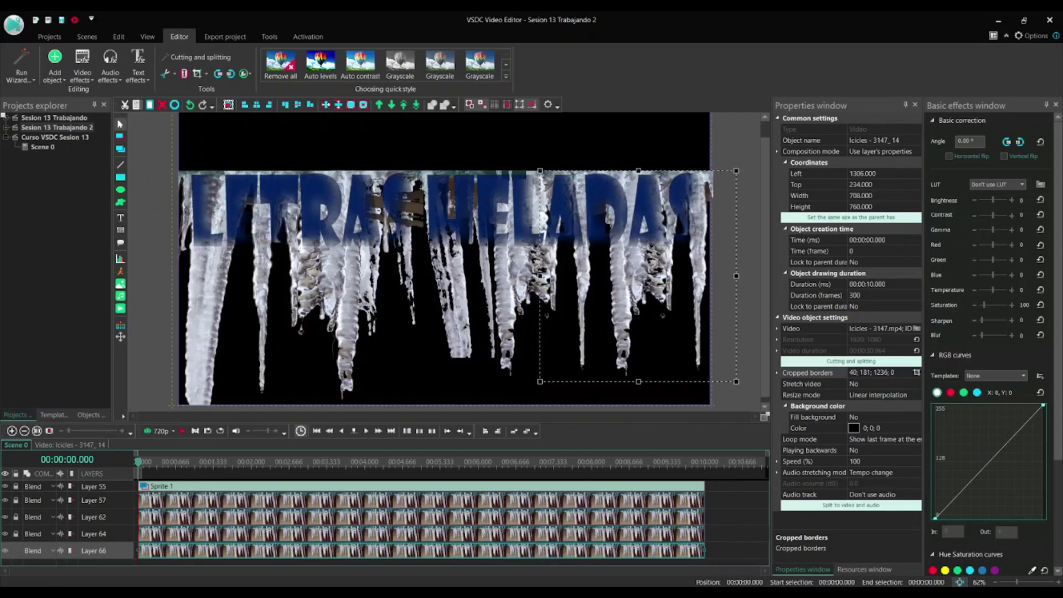
- Add a horizontal flip effect to the fourth icicles clip, lasting the whole parent duration on a new layer
left_click(69, 444)
left_click(91, 79)
mouse_move(114, 133)
left_click(168, 133)
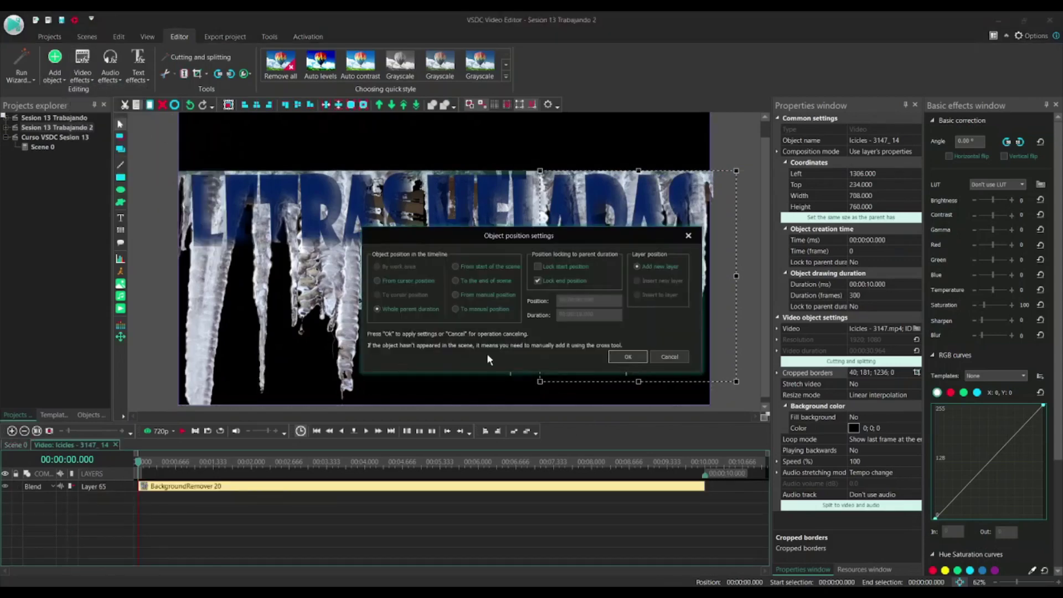
left_click(612, 356)
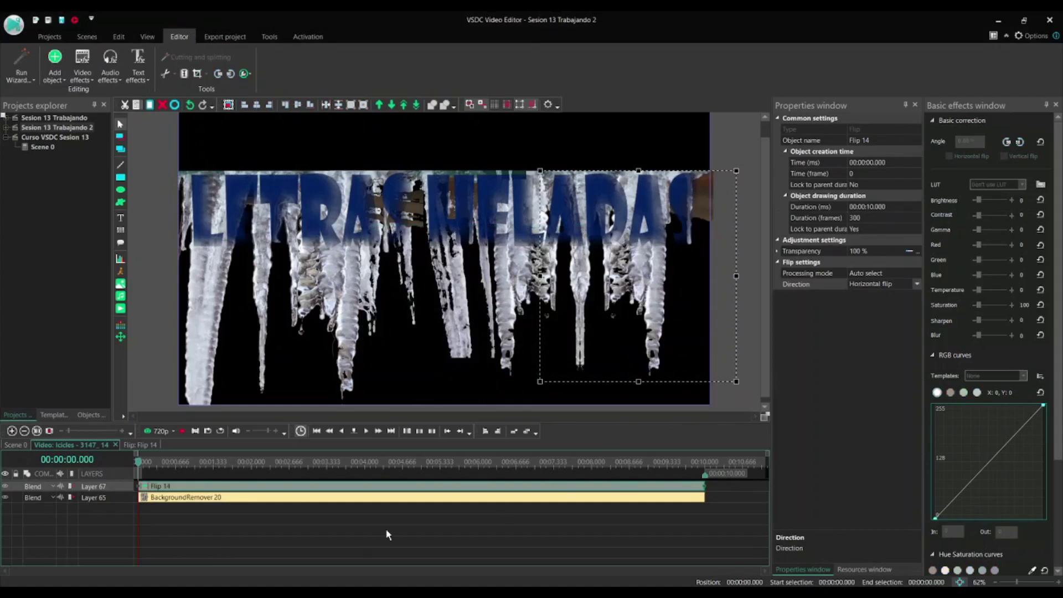
- Compare the fourth clip with the flip hidden and shown, then lengthen it to about 846 high and shift it further right
left_click(6, 487)
left_click(5, 486)
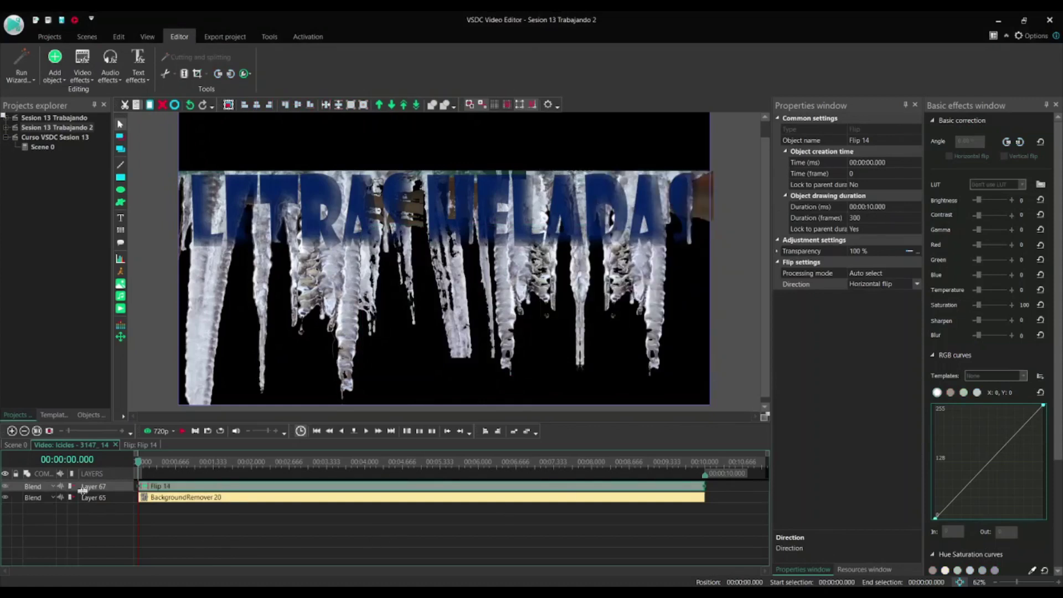
left_click(624, 218)
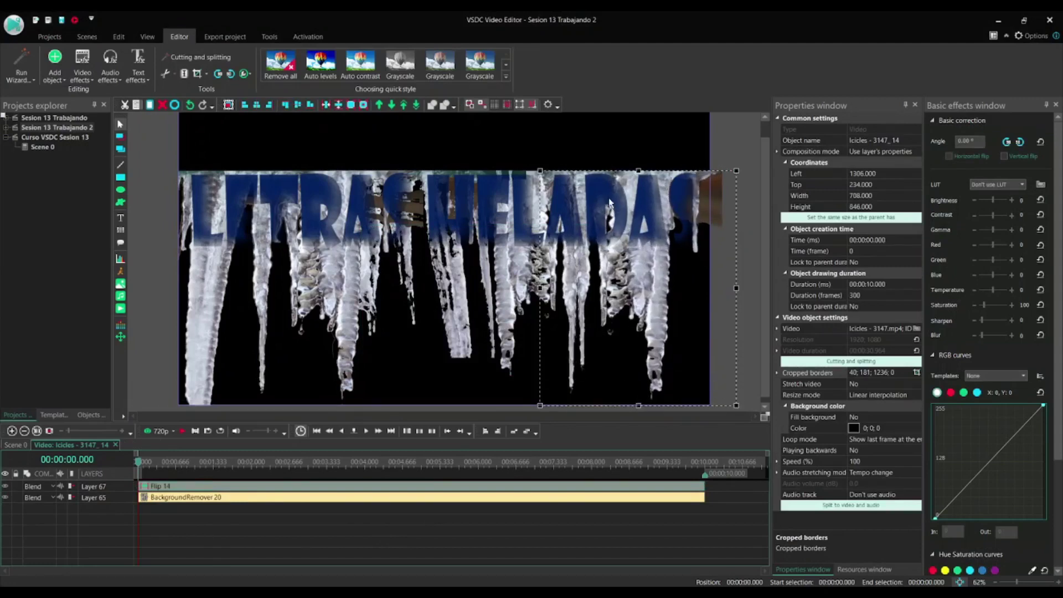
left_click_drag(612, 219, 647, 214)
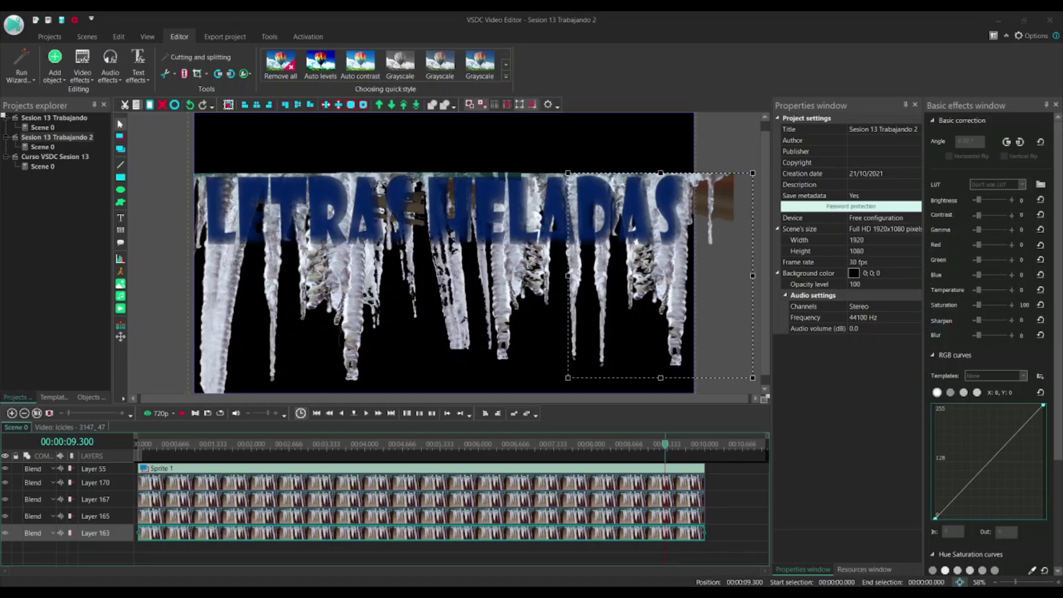
- Rename the sprite that holds the lettering as Texto
left_click(258, 471)
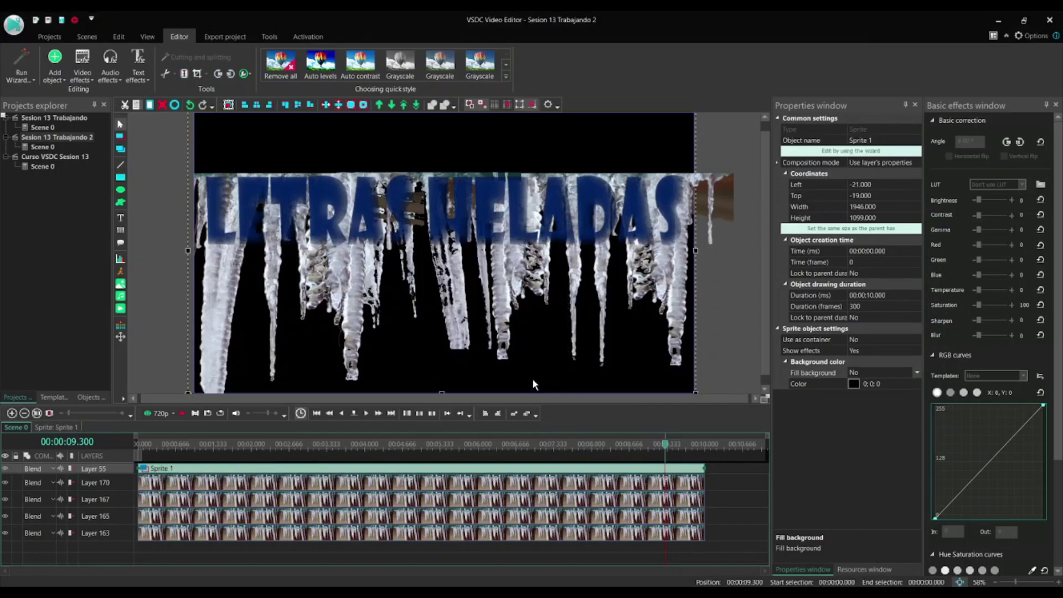
left_click(871, 140)
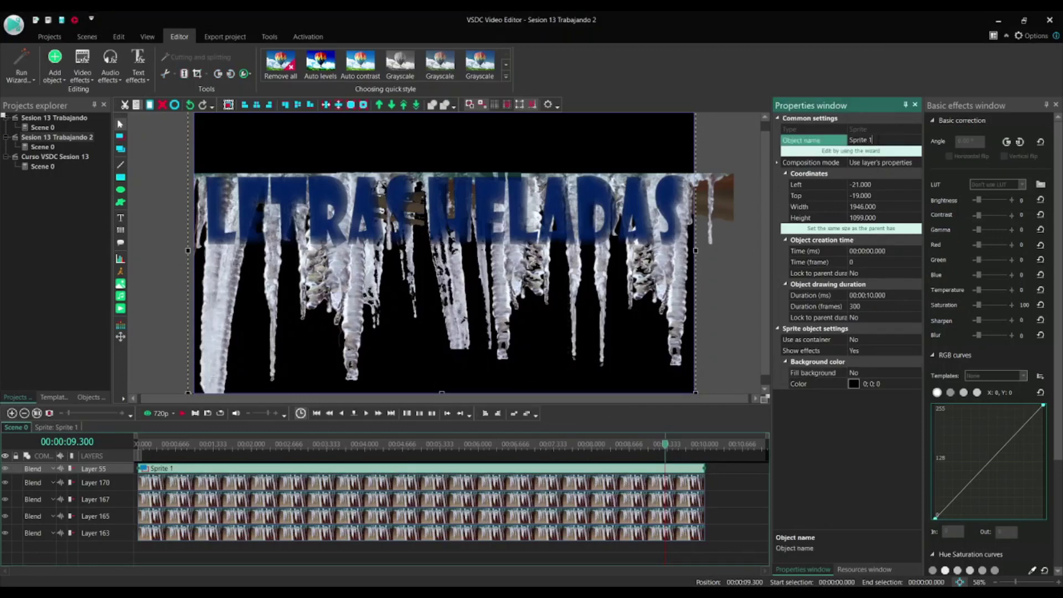
left_click_drag(879, 141, 842, 138)
type("Texto")
key("Return")
- Convert the four icicles clips into a single sprite and name it Témpano
left_click_drag(712, 479, 643, 543)
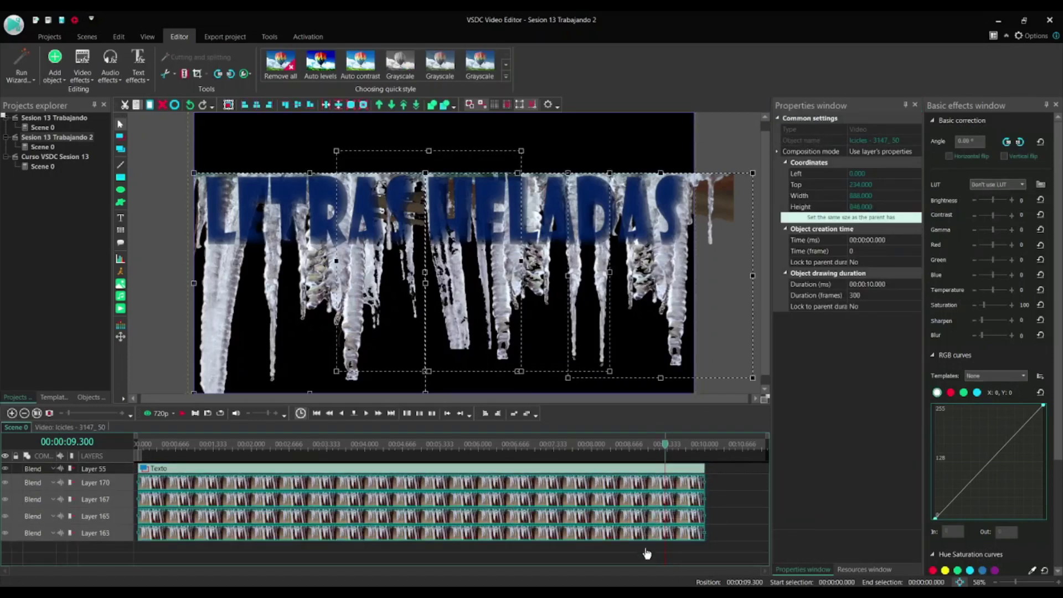
right_click(393, 486)
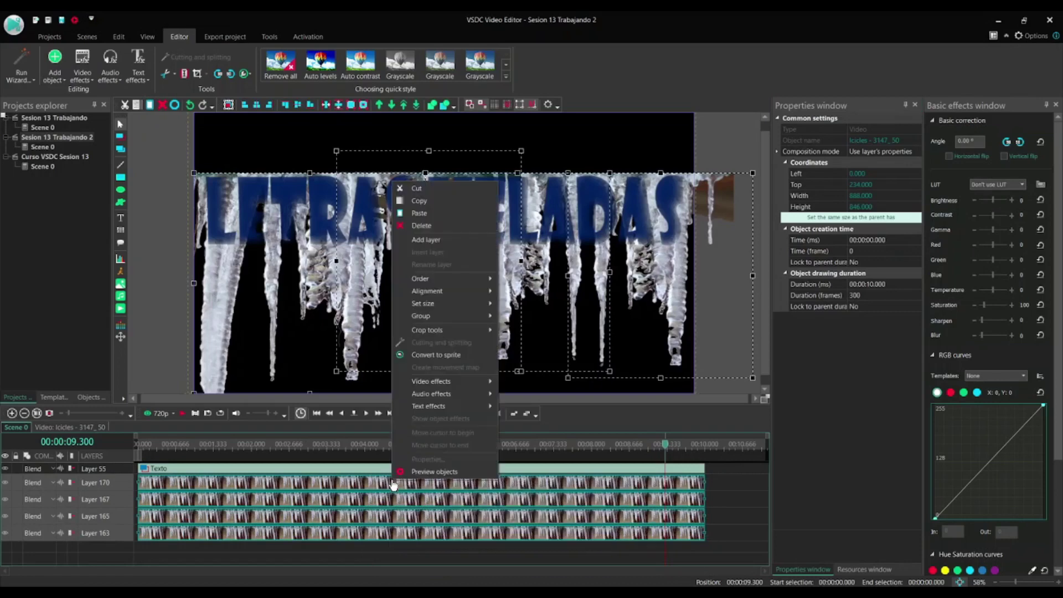
left_click(416, 354)
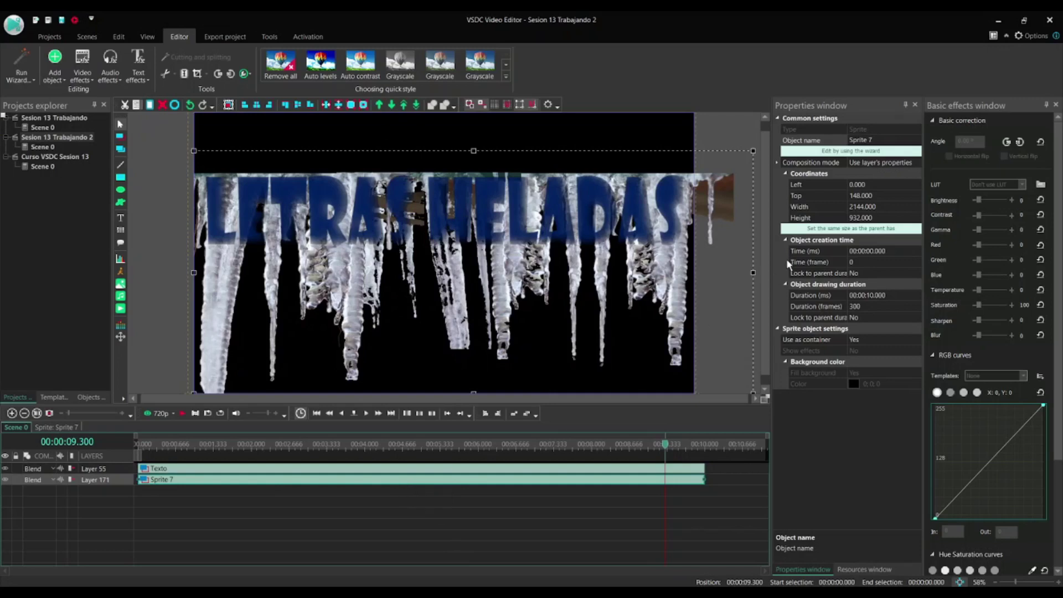
left_click(797, 140)
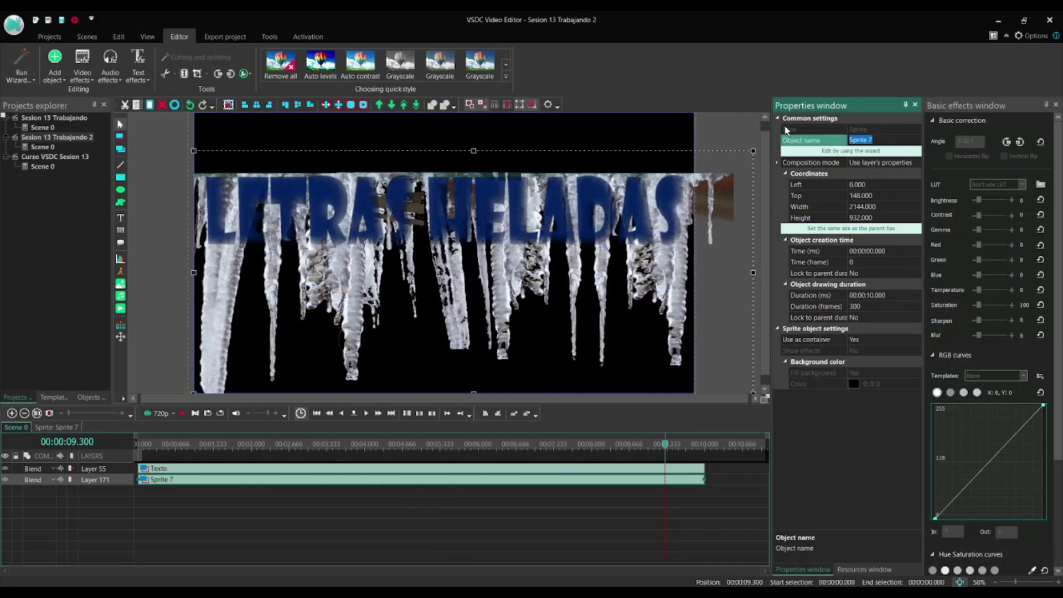
type("T")
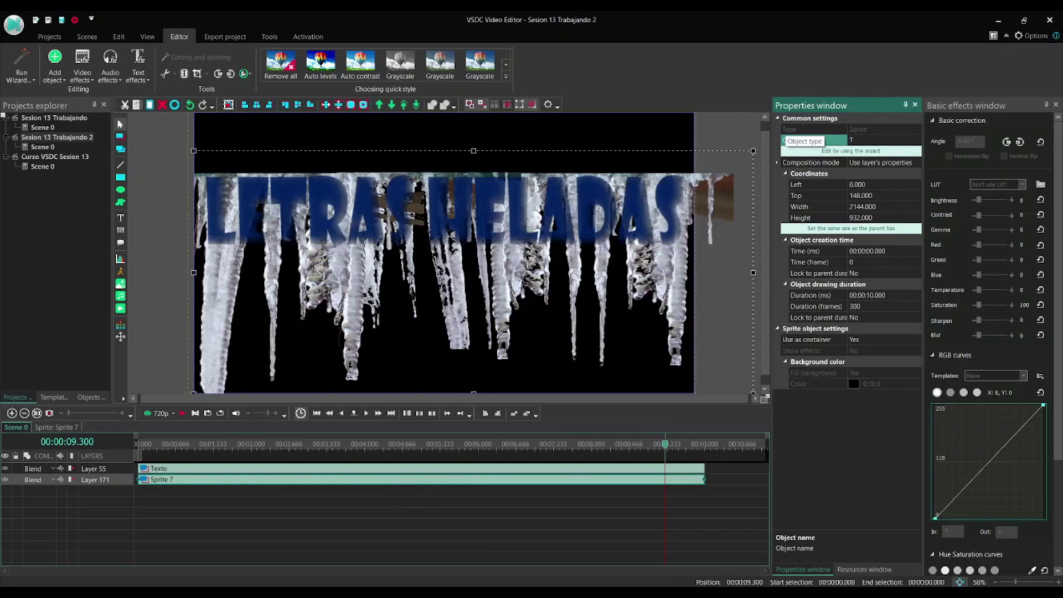
type("émpano")
- Configure the Témpano sprite with container use set to No, effects shown set to Yes and background fill set to No
left_click(870, 344)
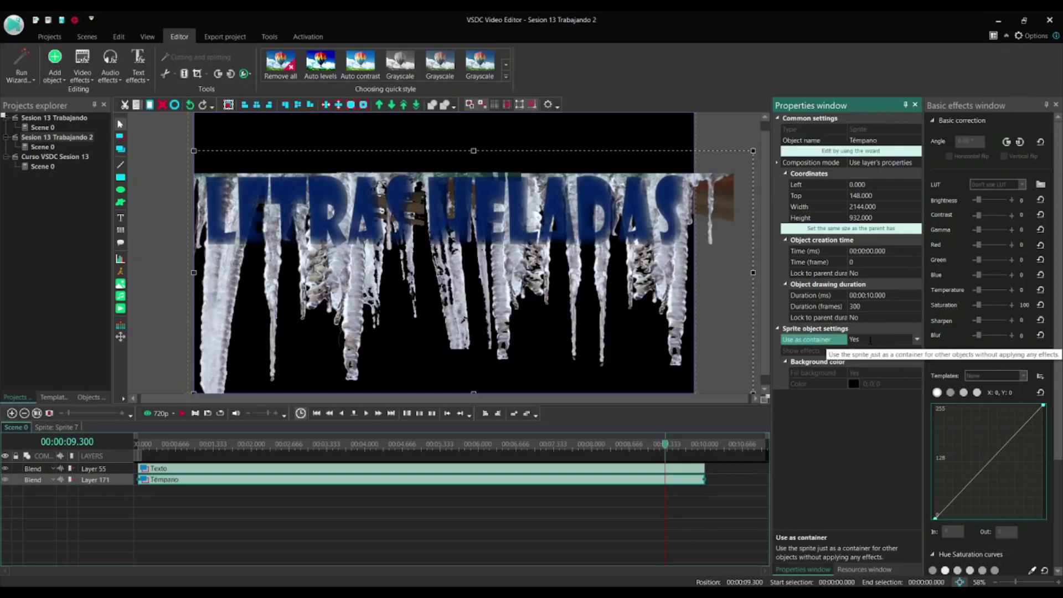
left_click(916, 340)
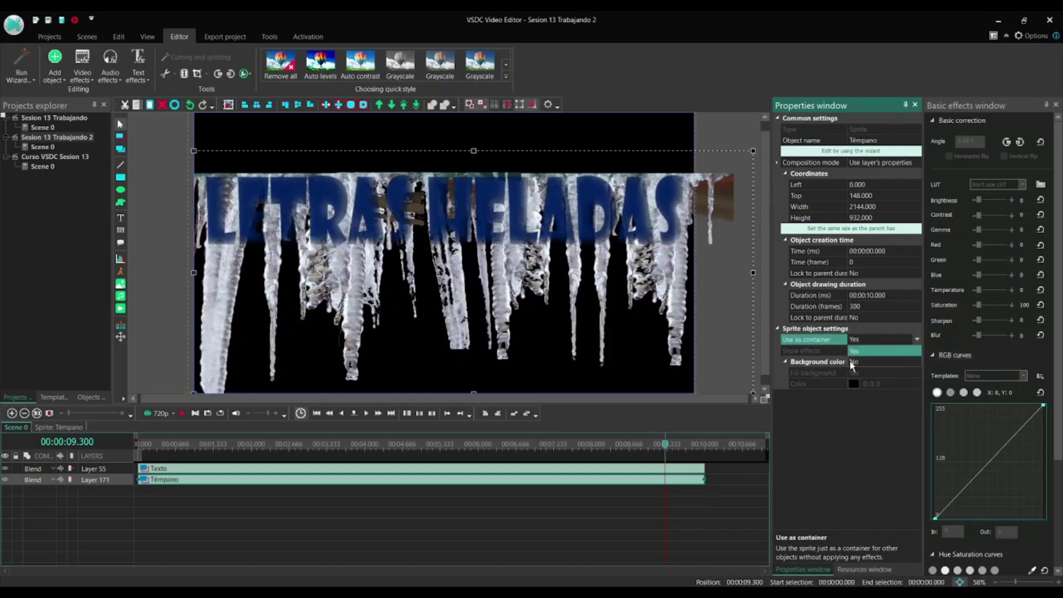
left_click(854, 362)
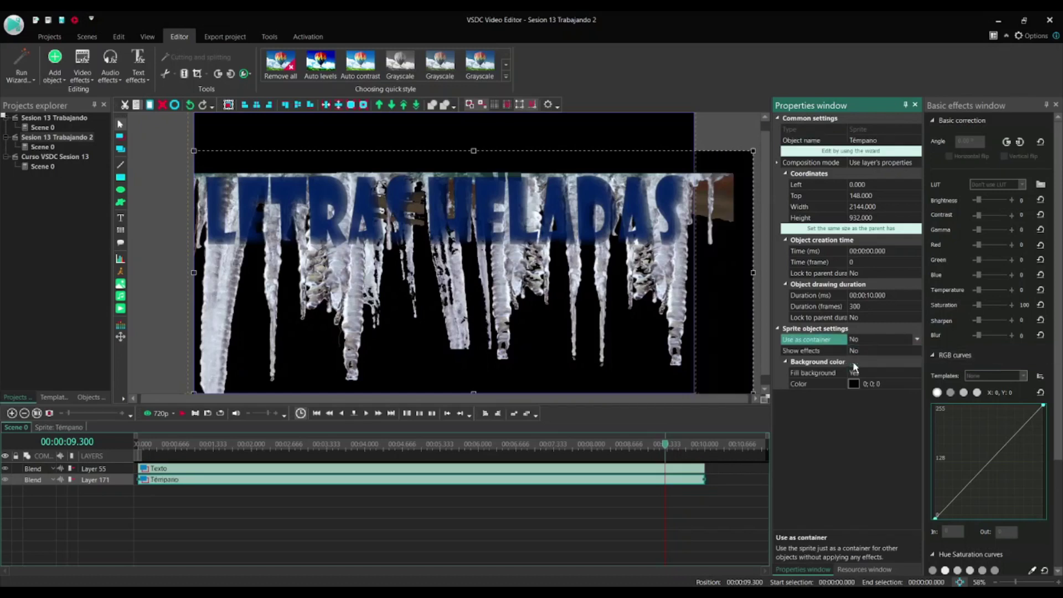
left_click(868, 352)
left_click(917, 351)
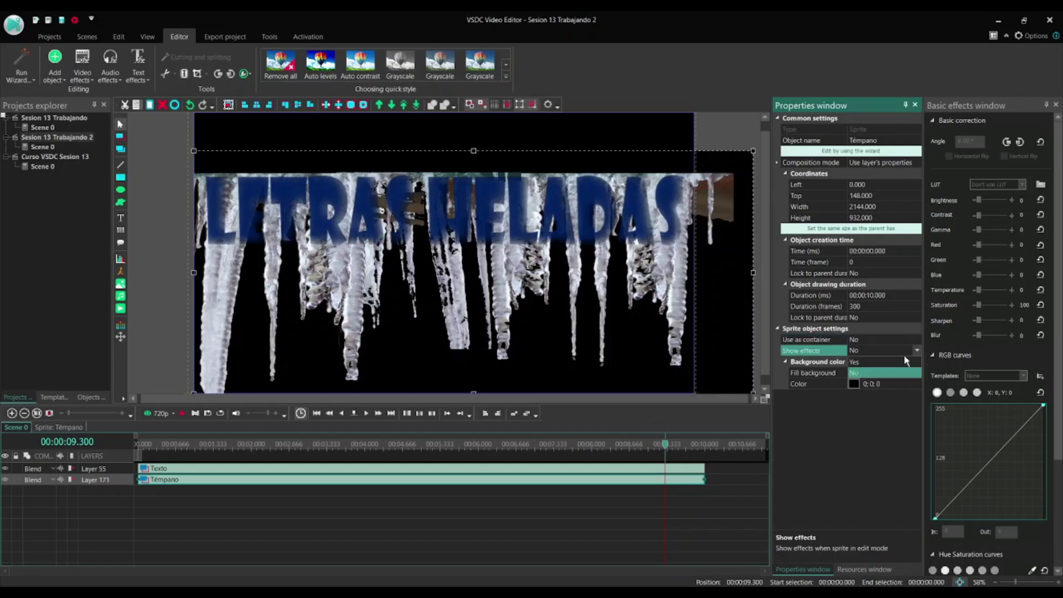
left_click(854, 363)
left_click(868, 373)
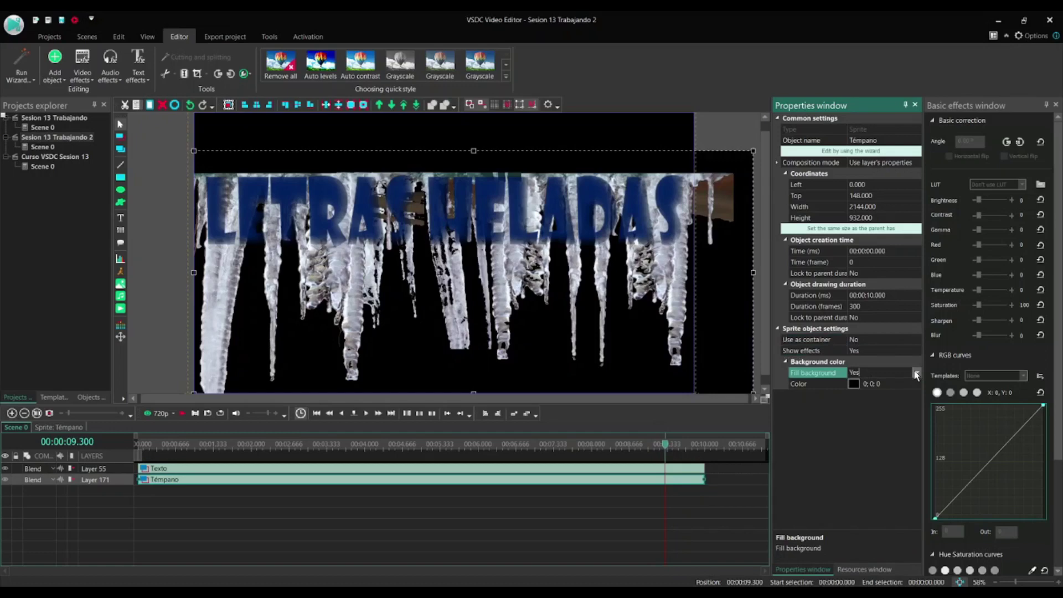
left_click(916, 375)
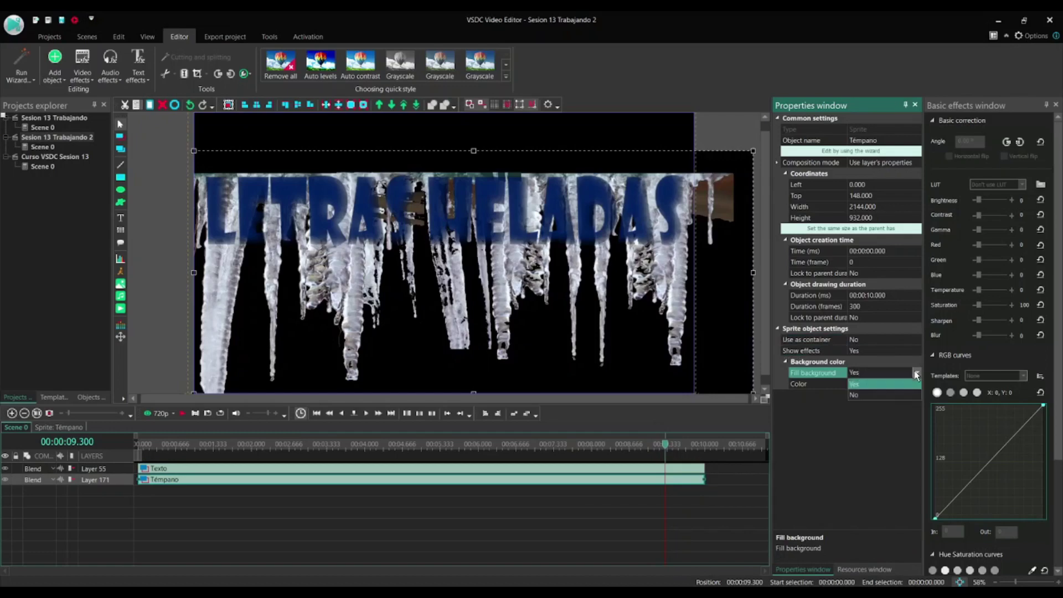
left_click(851, 392)
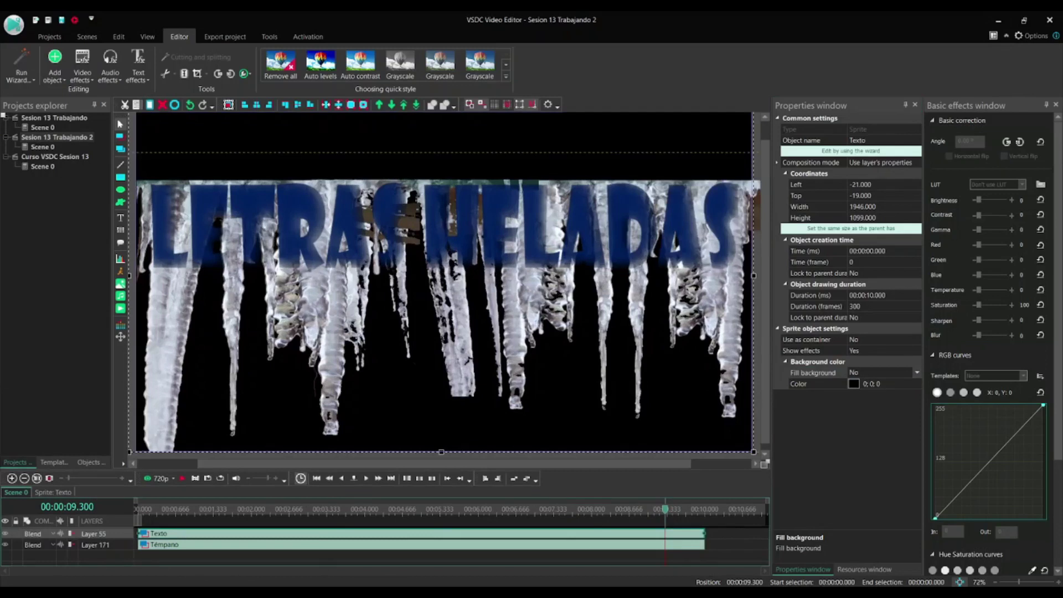
- Paste a copy of the Témpano sprite inside the Texto sprite and move it below both text layers
left_click(271, 546)
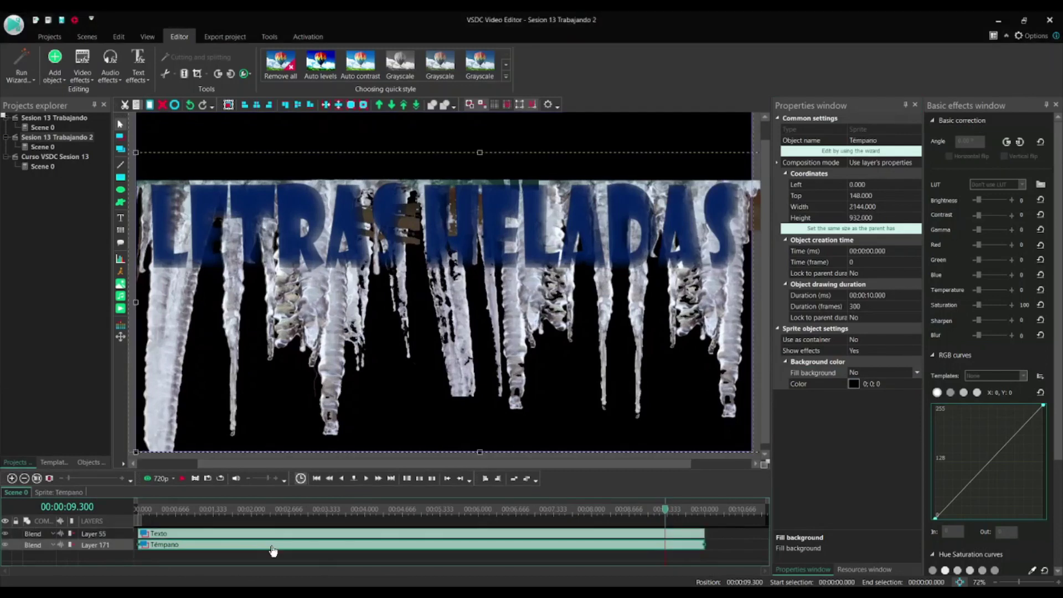
left_click(233, 536)
double_click(232, 536)
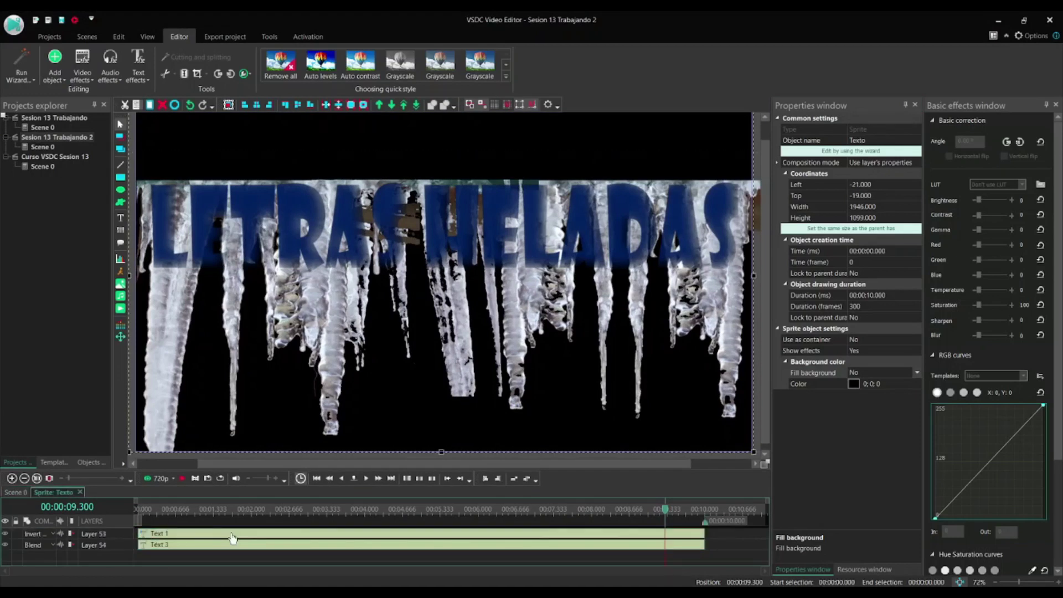
key("ctrl+v")
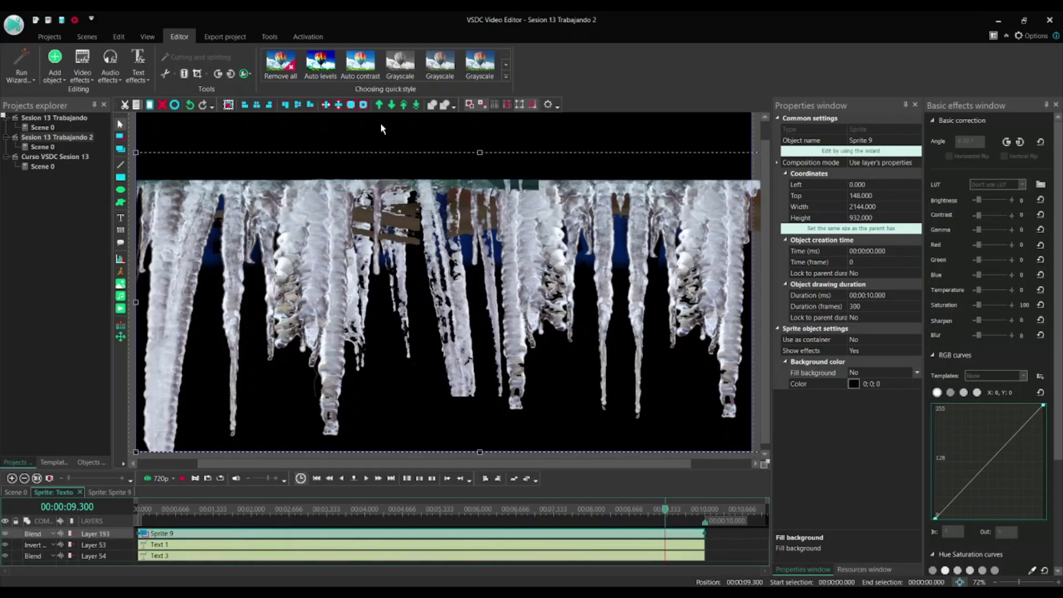
left_click(391, 105)
left_click(390, 105)
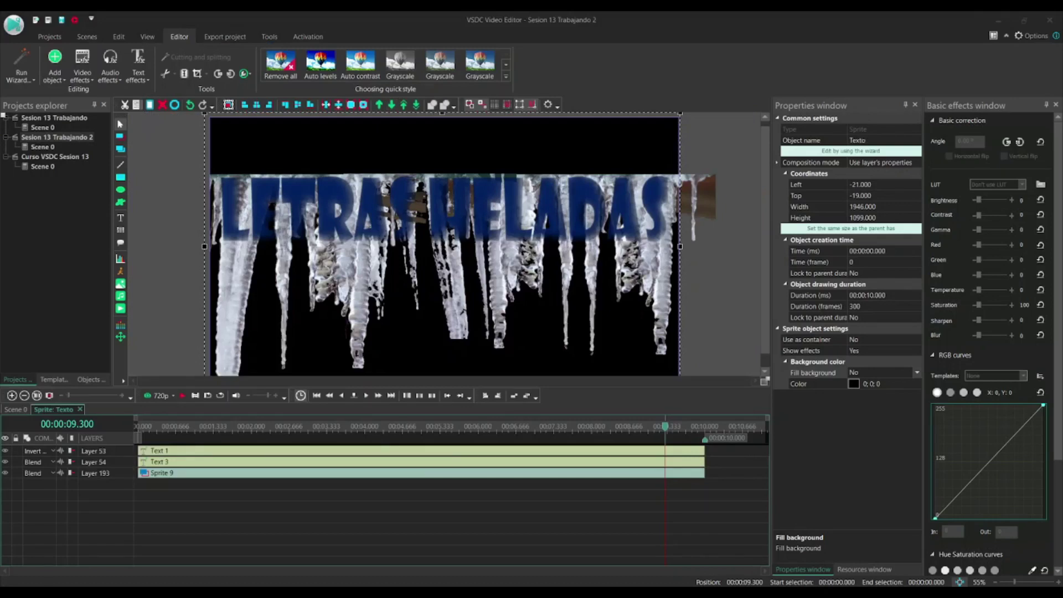
- Move Text 3 above Text 1 inside the Texto sprite and place the playhead at 00:00:06.333
left_click(185, 463)
left_click(378, 105)
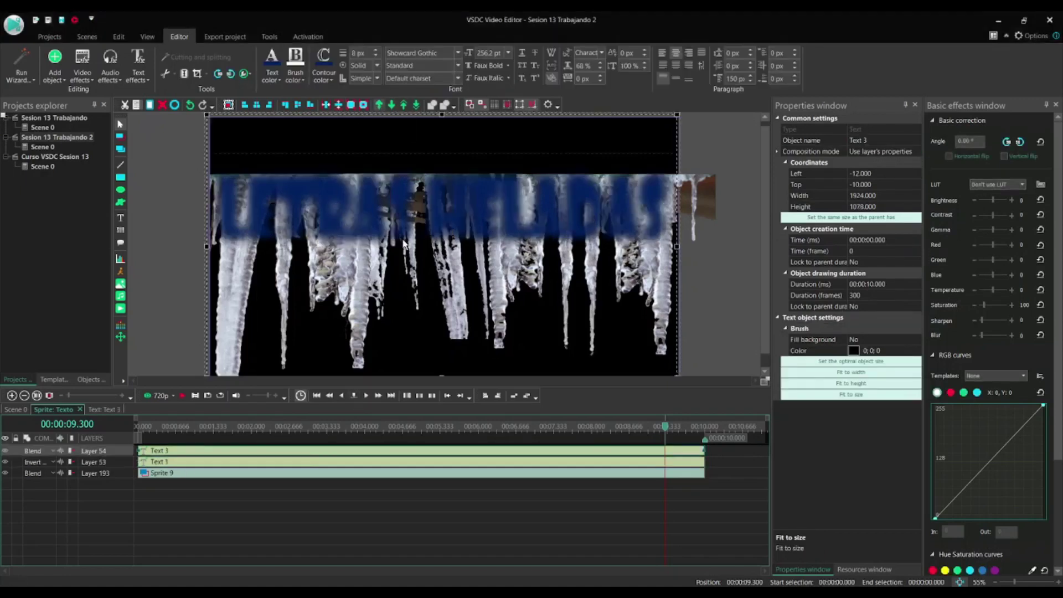
left_click(280, 462)
left_click(284, 474)
left_click(33, 461)
left_click(496, 472)
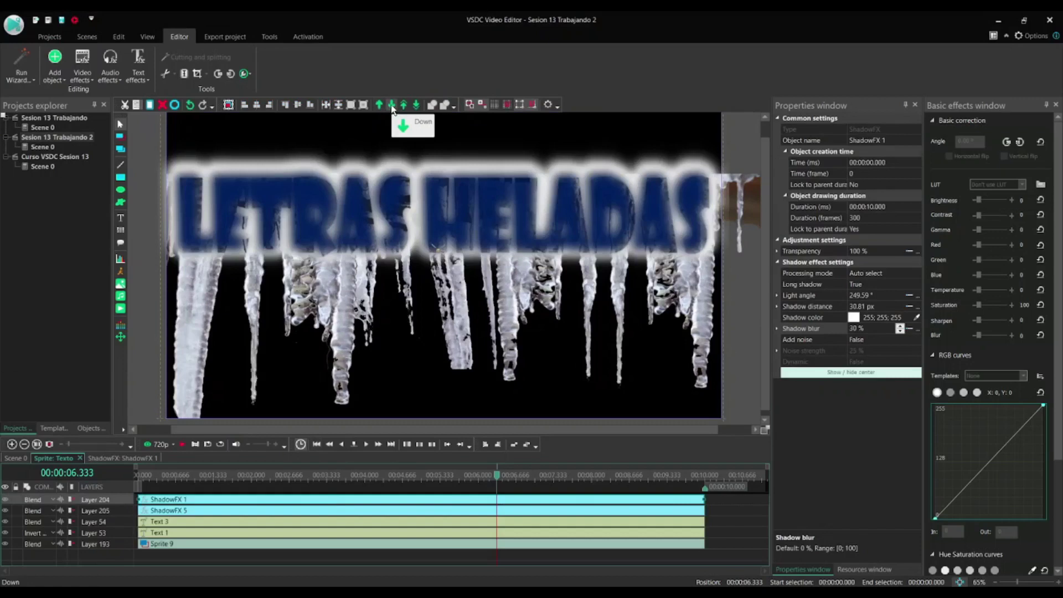
- Move the ShadowFX 1 effect between Text 3 and Text 1, then select ShadowFX 5 to review its shadow settings
left_click(392, 105)
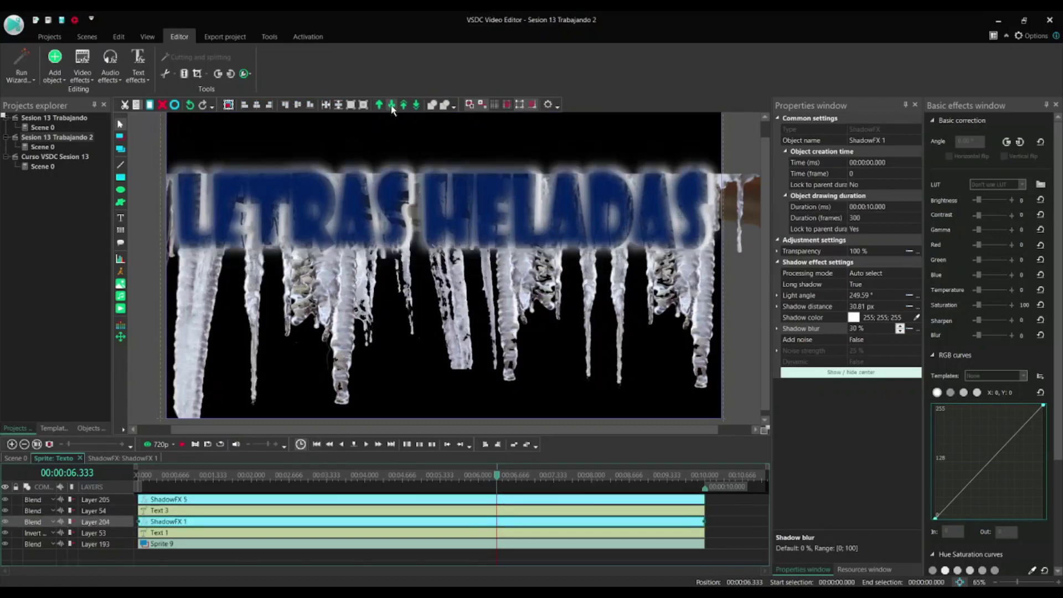
left_click(274, 501)
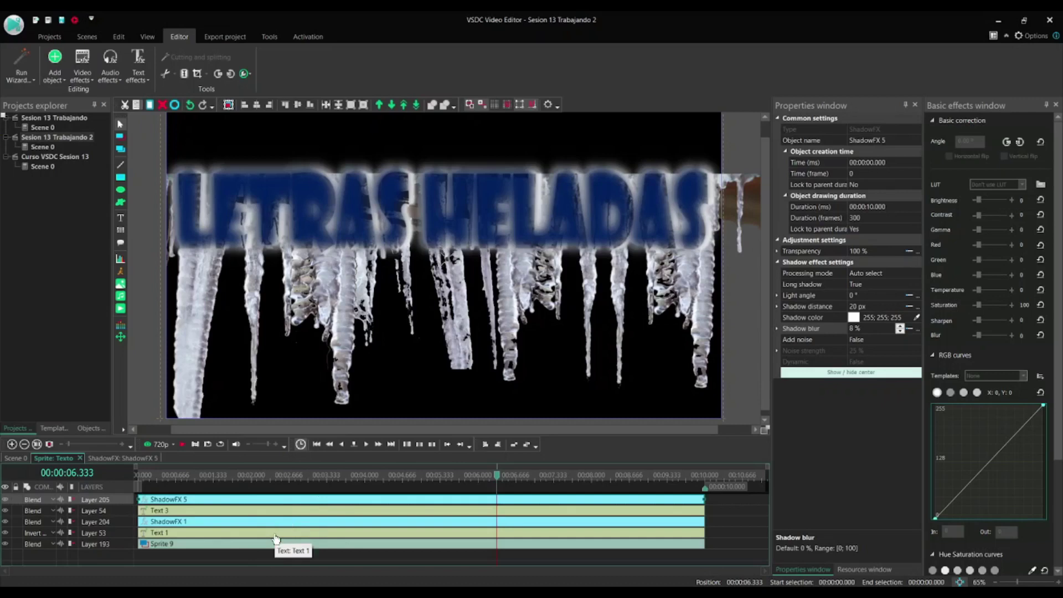
key("ctrl")
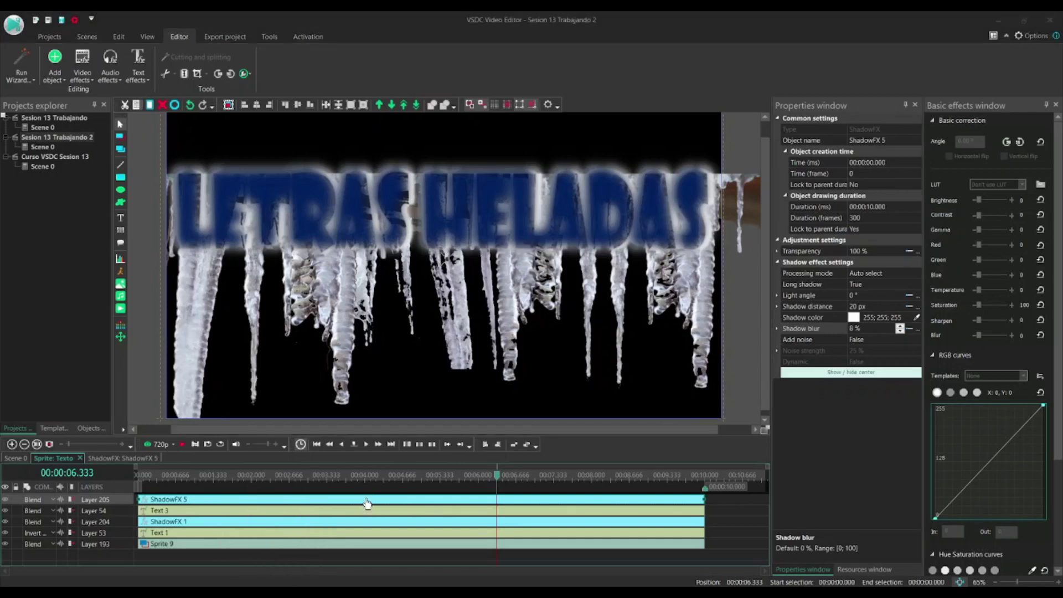
left_click(367, 503)
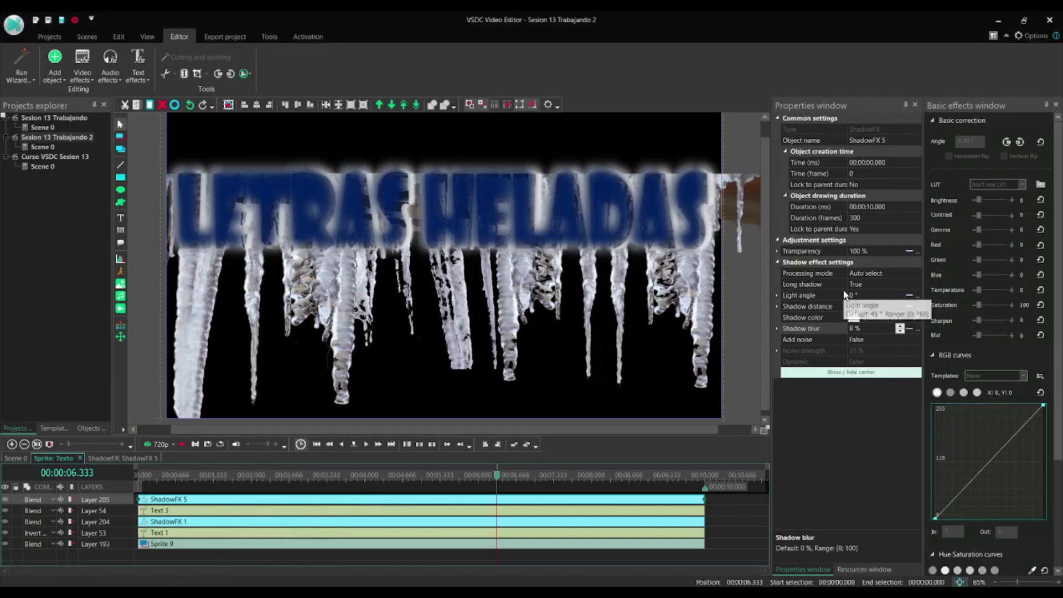
- Review the blur setting of ShadowFX 5, then the shadow settings of ShadowFX 1 between the two text layers
left_click(866, 330)
left_click(532, 524)
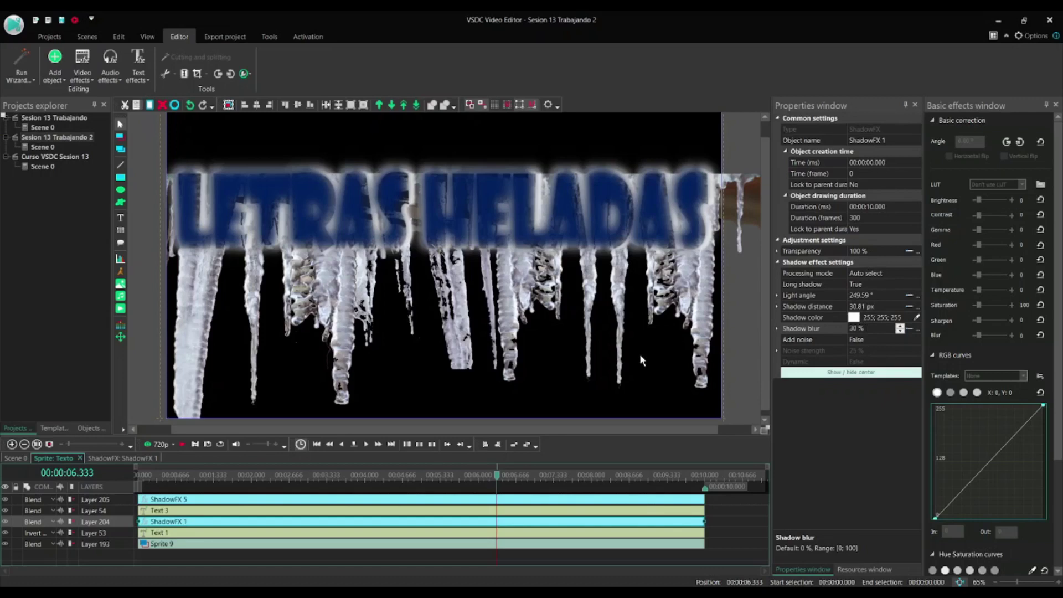
key("ctrl")
- Lower the opacity of Text 3 to 55% and return from the Texto sprite to Scene 0
left_click(351, 510)
left_click(249, 74)
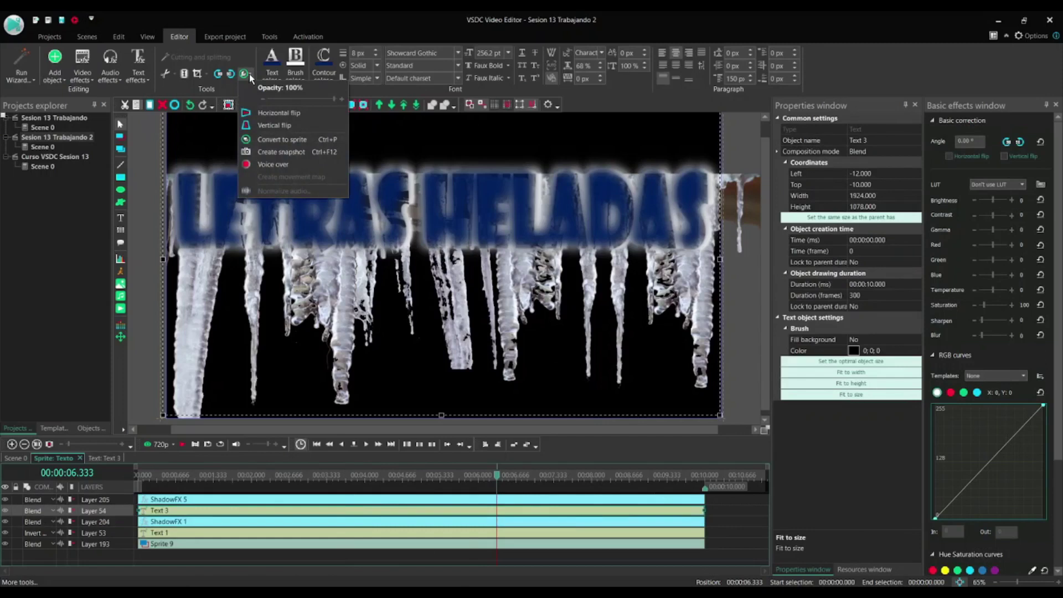
left_click_drag(334, 99, 304, 98)
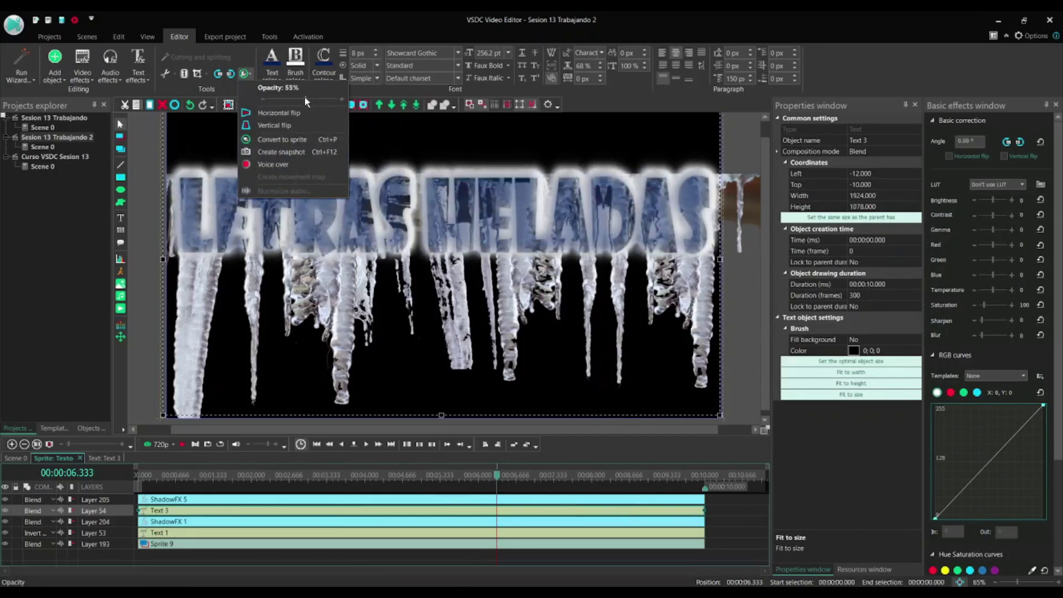
left_click(440, 134)
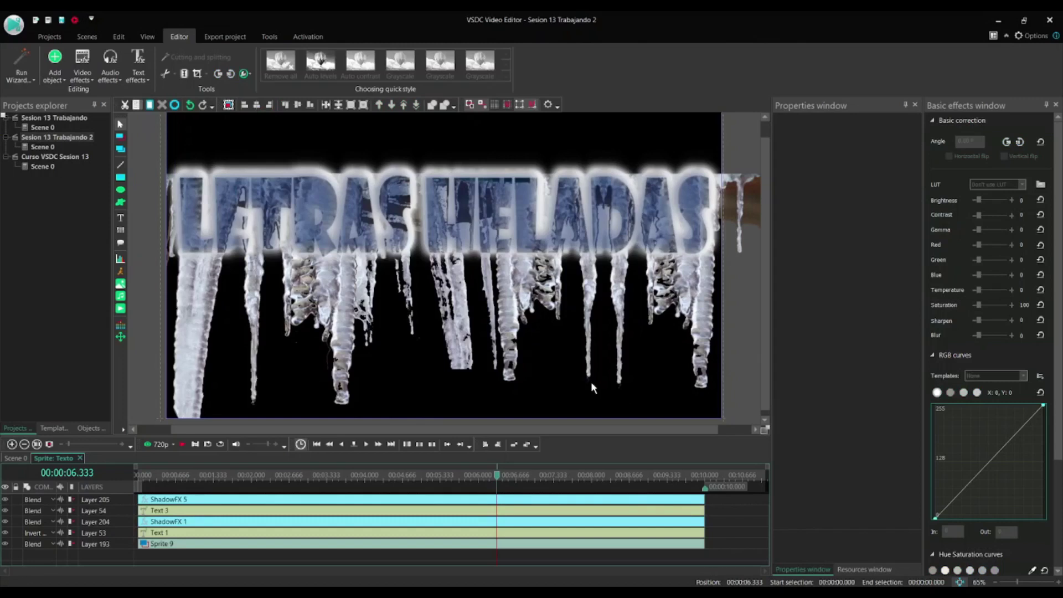
left_click(533, 351)
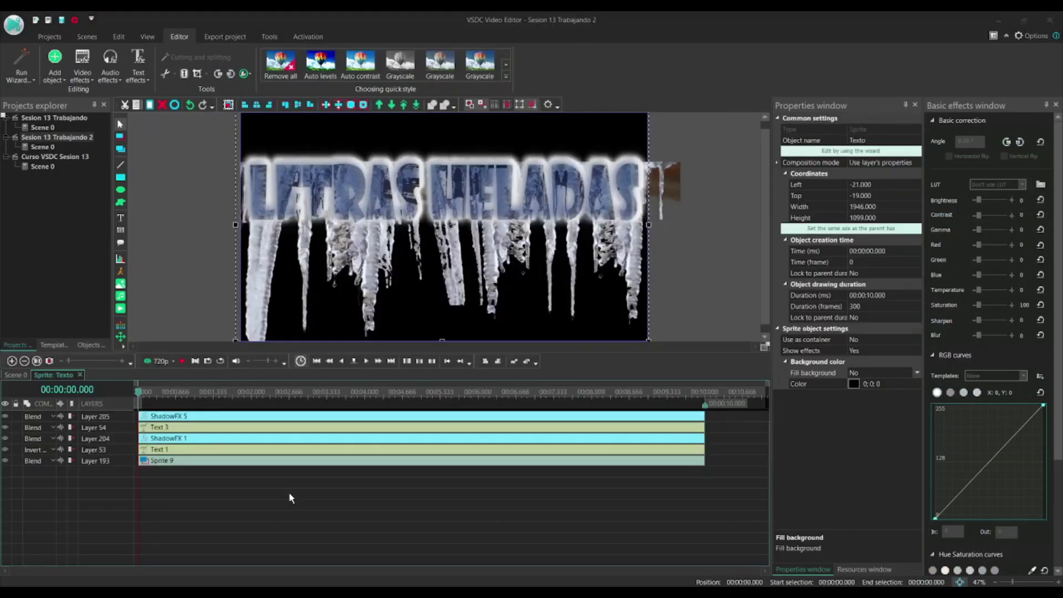
left_click(21, 375)
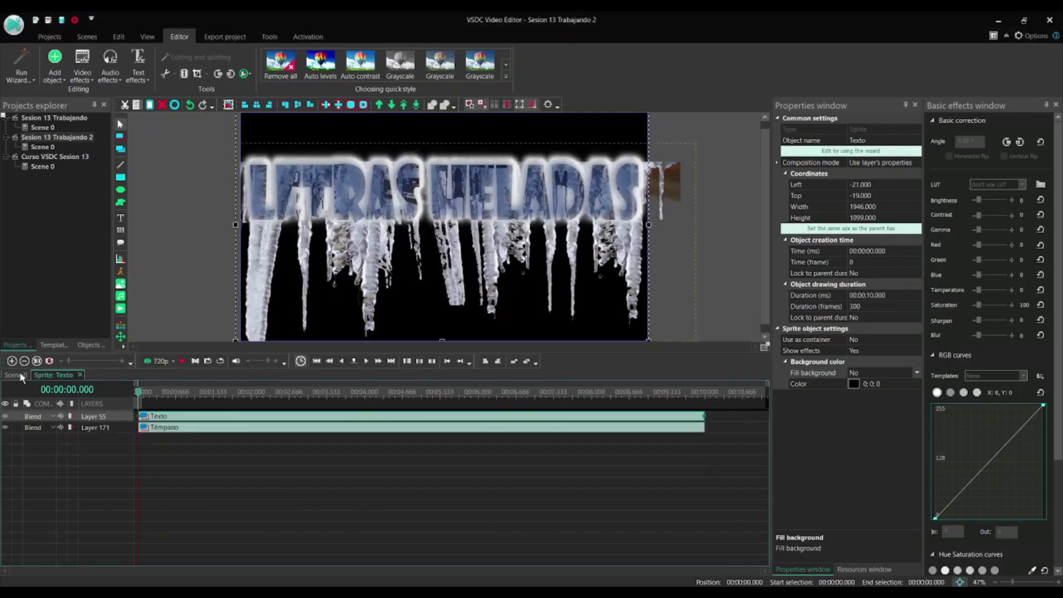